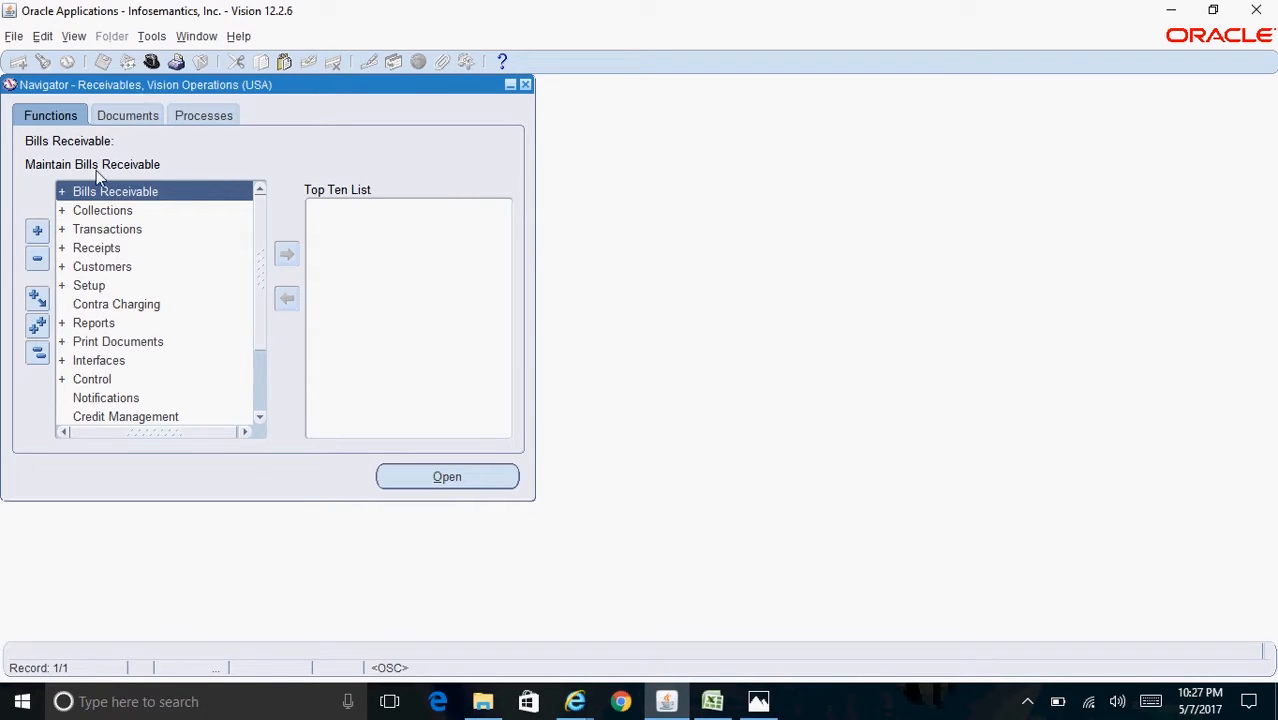
Step: Open the Receipts form and set the receipt method to BOE - Manual, keeping the default receipt and GL dates
{"action": "left_click", "coordinate": [116, 248]}
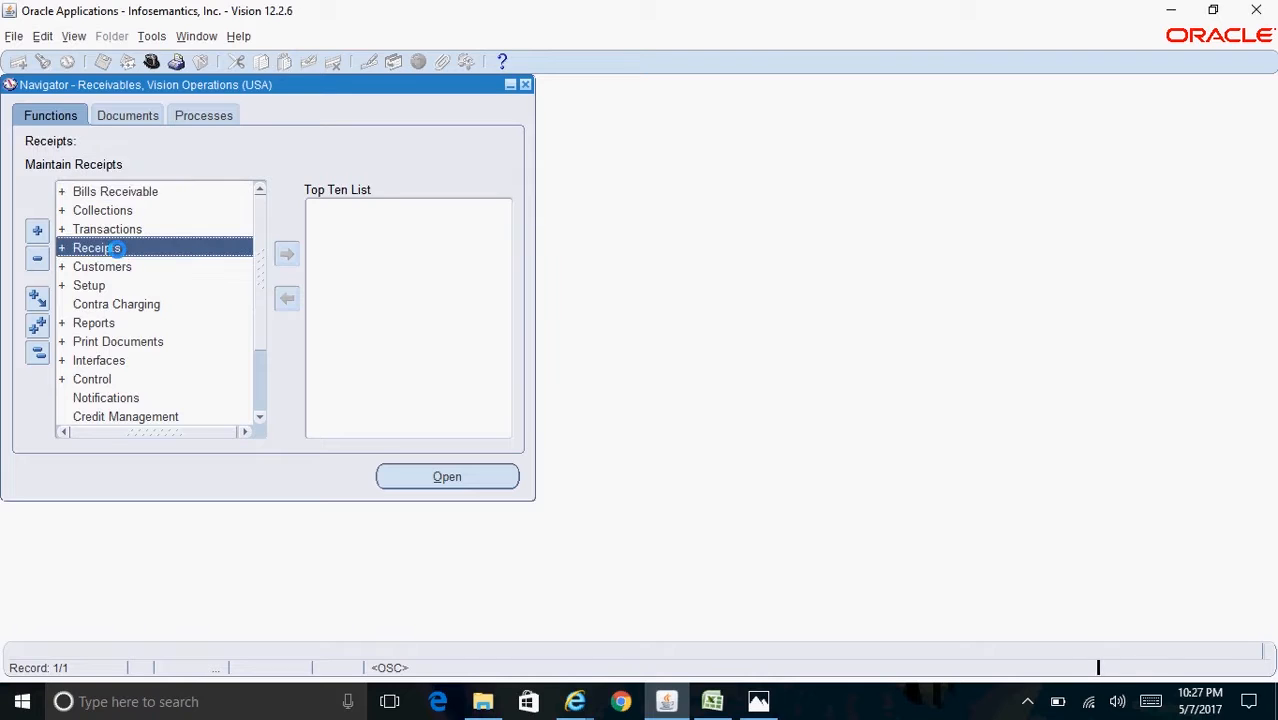
{"action": "double_click", "coordinate": [117, 248]}
{"action": "left_click", "coordinate": [130, 304]}
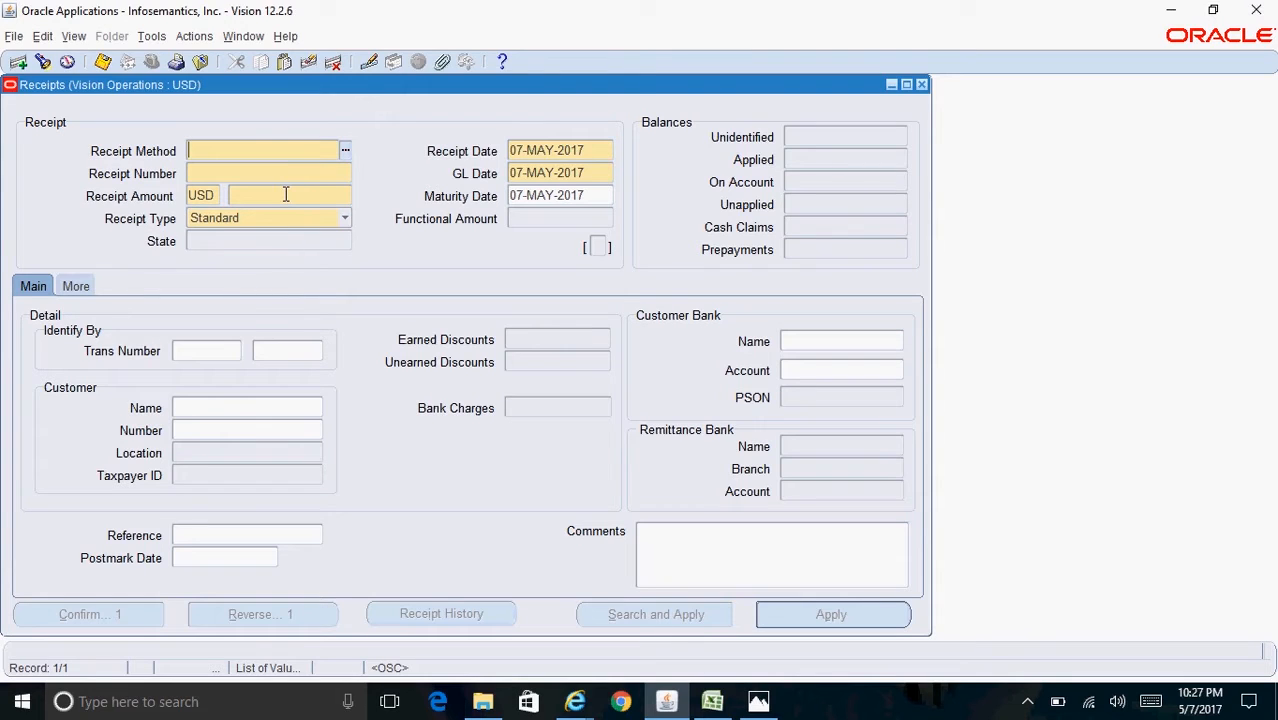
{"action": "left_click", "coordinate": [345, 156]}
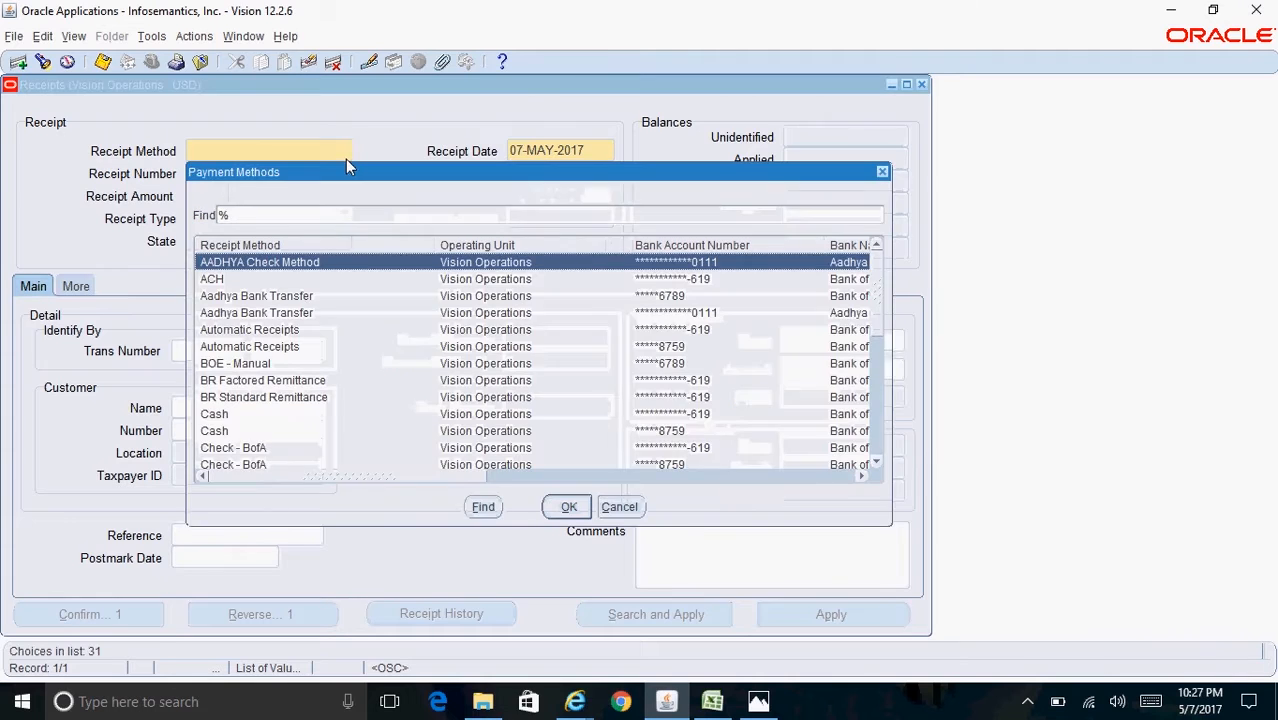
{"action": "double_click", "coordinate": [288, 366]}
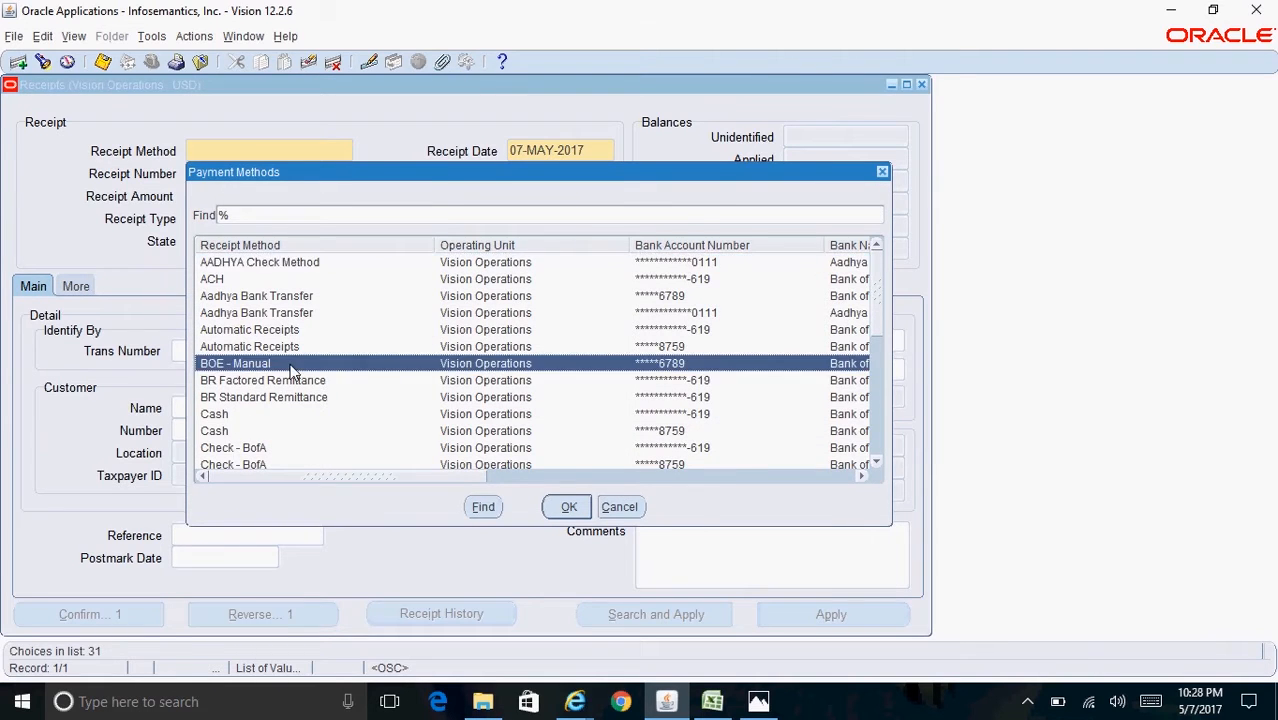
{"action": "left_click", "coordinate": [597, 150]}
{"action": "left_click", "coordinate": [589, 172]}
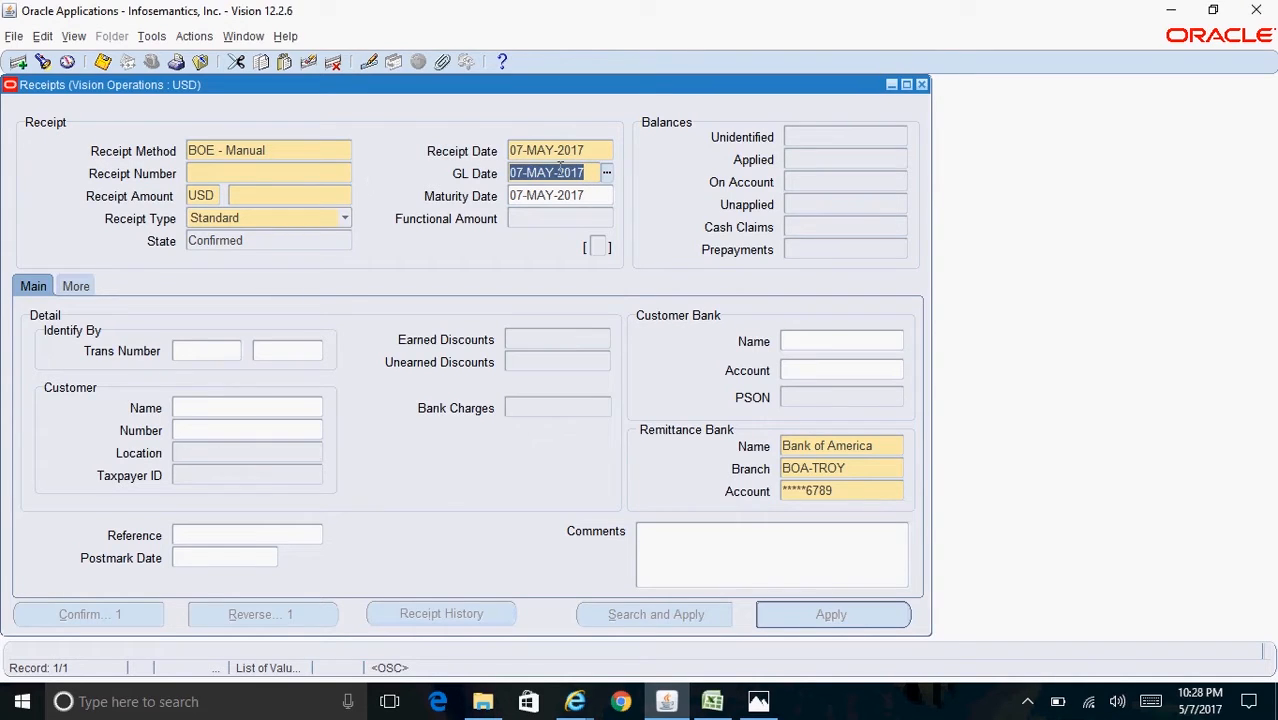
Step: Enter receipt number REC200 and a receipt amount of 17250 USD
{"action": "left_click", "coordinate": [283, 176]}
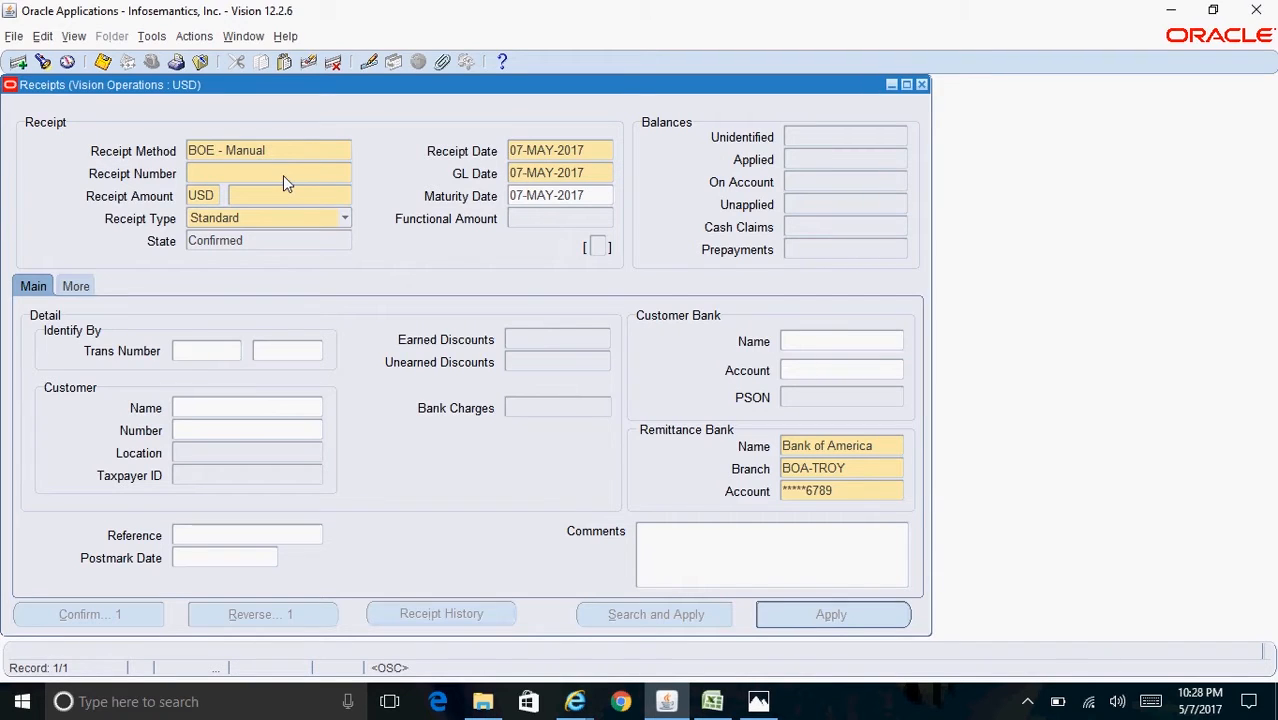
{"action": "type", "text": "REC200"}
{"action": "left_click", "coordinate": [280, 196]}
{"action": "type", "text": "17250"}
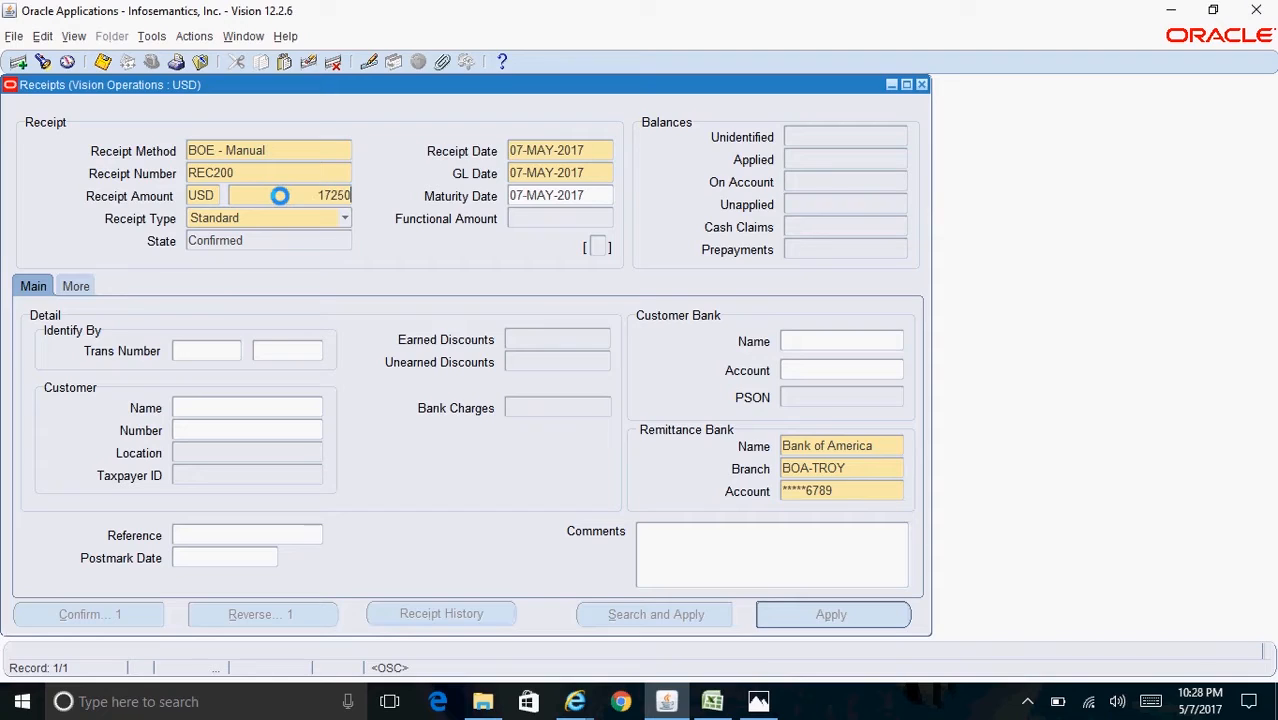
Step: Find customers matching ABC%Co% and assign ABC Corporation Americas as the receipt's customer
{"action": "left_click", "coordinate": [274, 352]}
{"action": "left_click", "coordinate": [222, 409]}
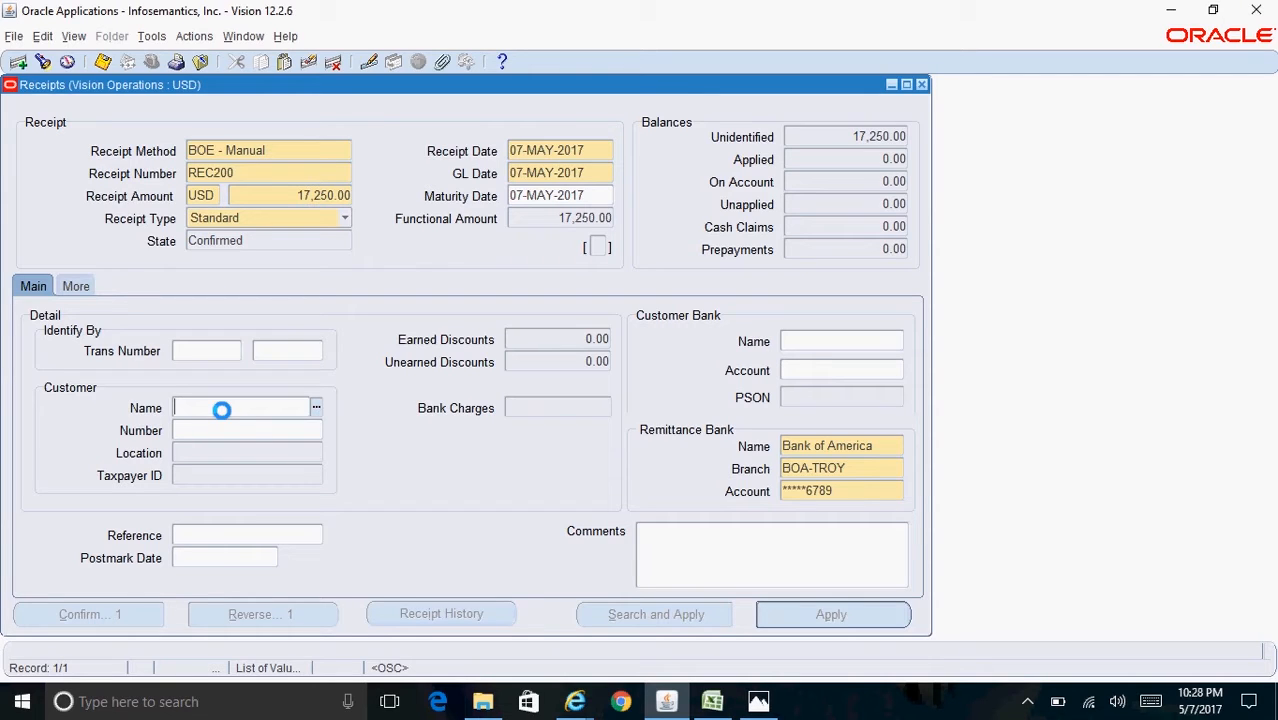
{"action": "type", "text": "ABC%Co%"}
{"action": "key", "text": "Tab"}
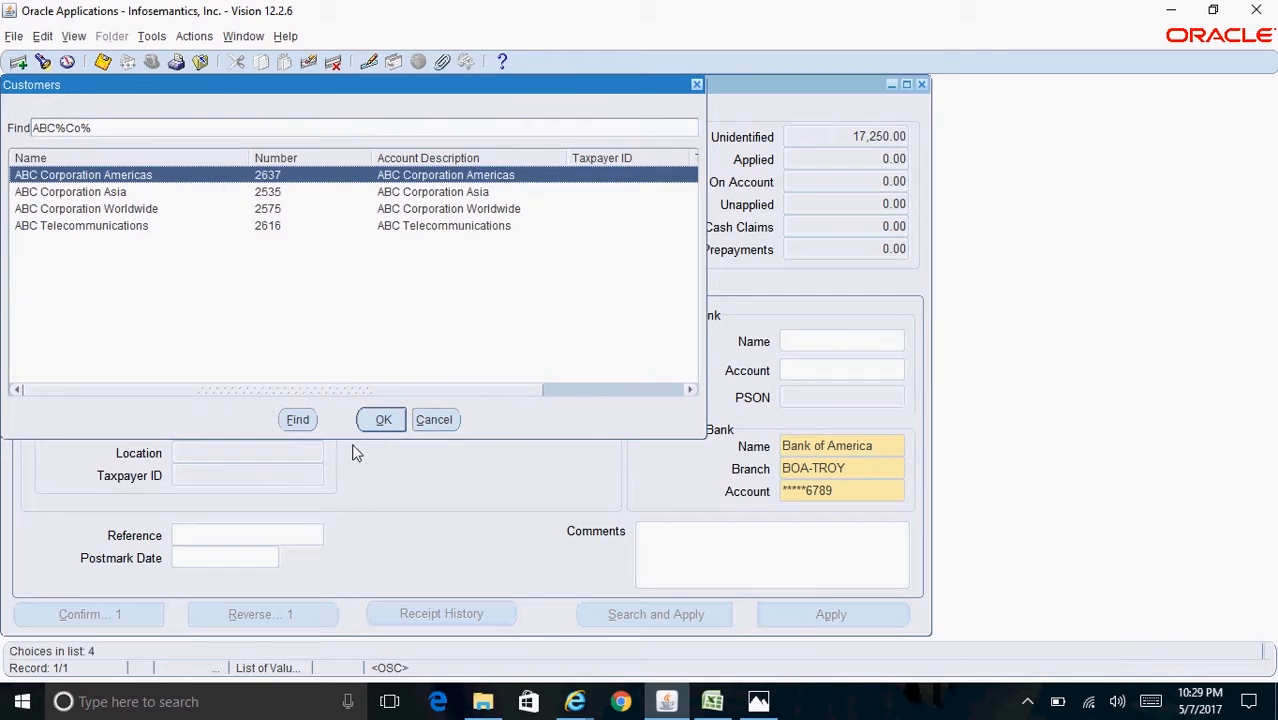
{"action": "left_click", "coordinate": [383, 420]}
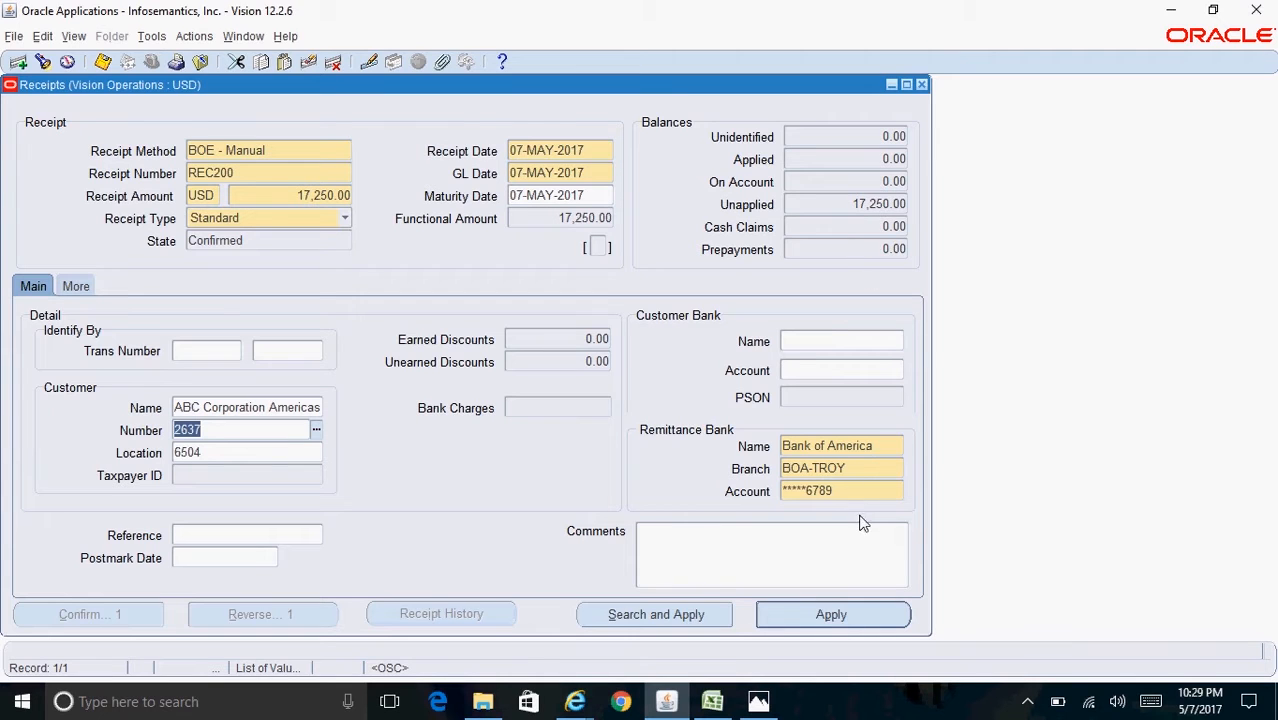
Step: Open the receipt's applications and choose open invoice 501358 as the item to apply it to
{"action": "left_click", "coordinate": [872, 618]}
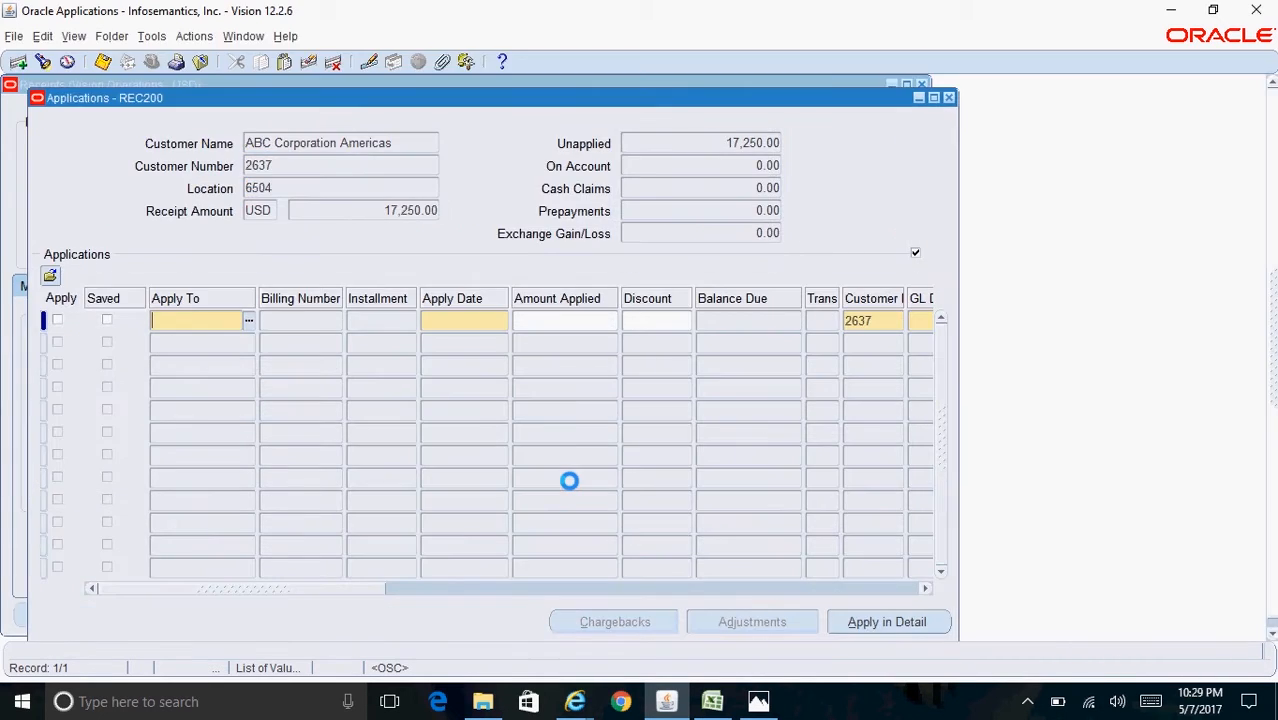
{"action": "left_click", "coordinate": [249, 322]}
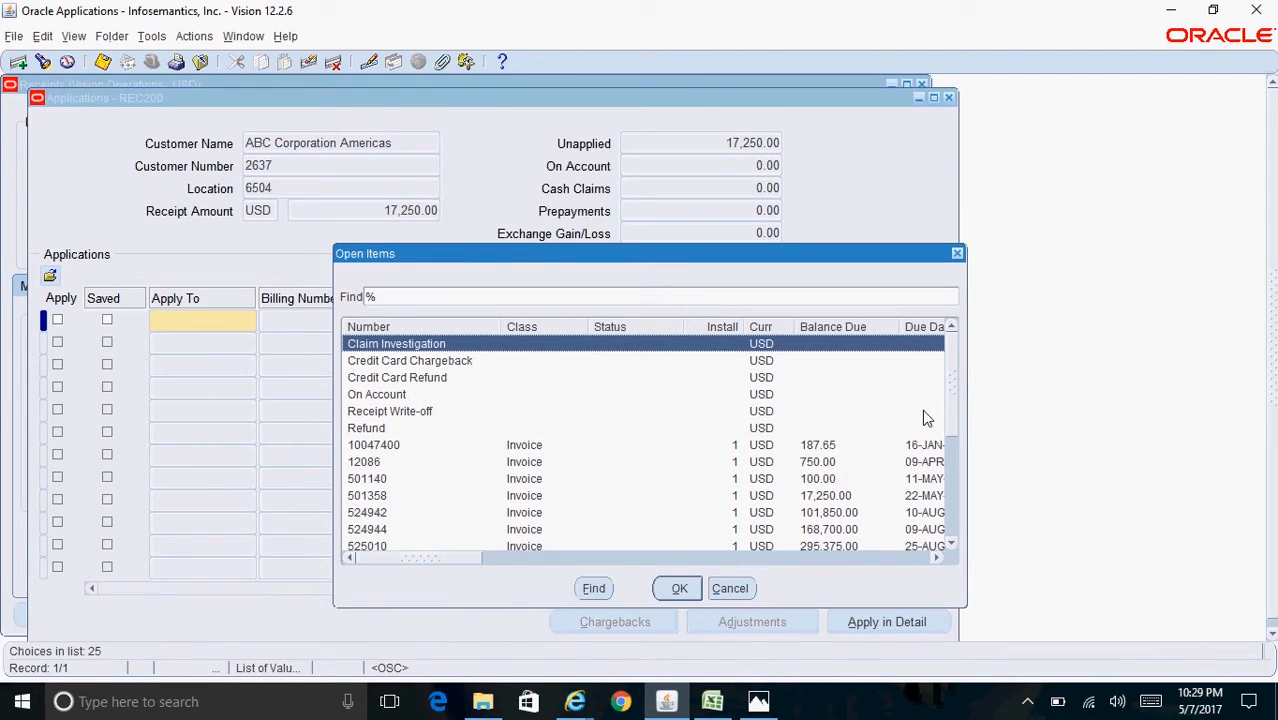
{"action": "left_click_drag", "start_coordinate": [952, 384], "coordinate": [953, 417]}
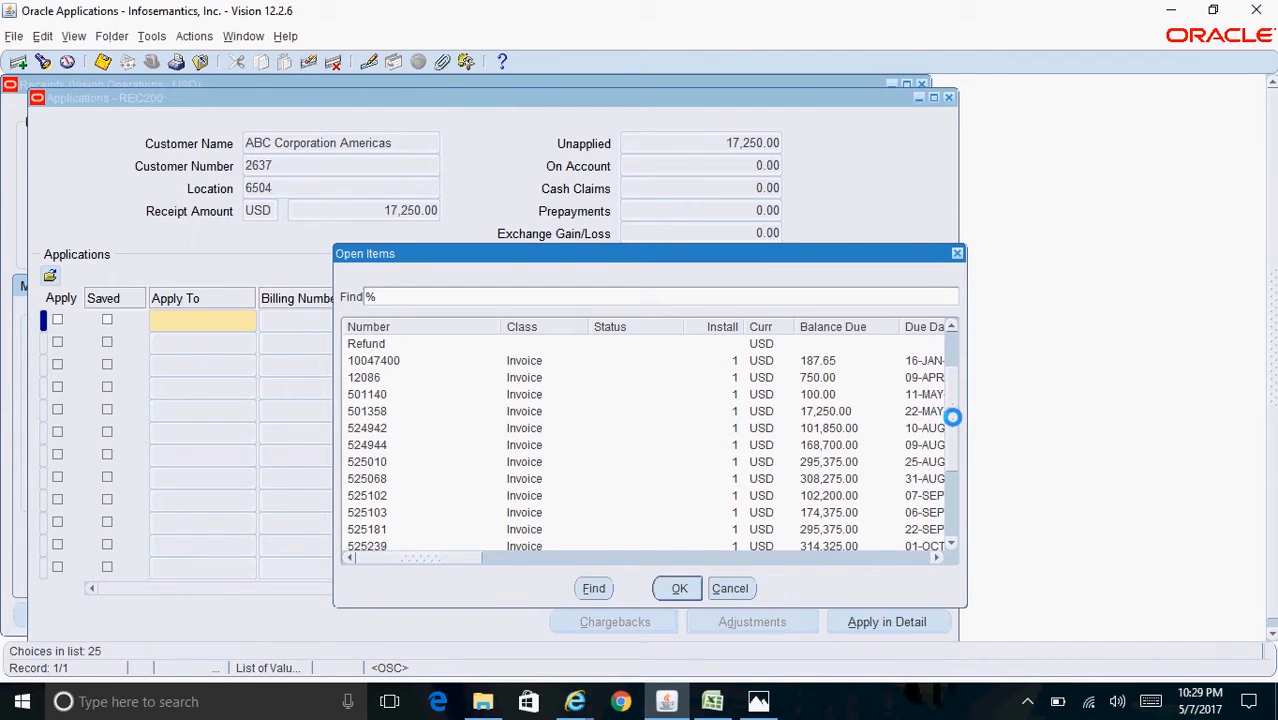
{"action": "left_click_drag", "start_coordinate": [952, 420], "coordinate": [952, 372]}
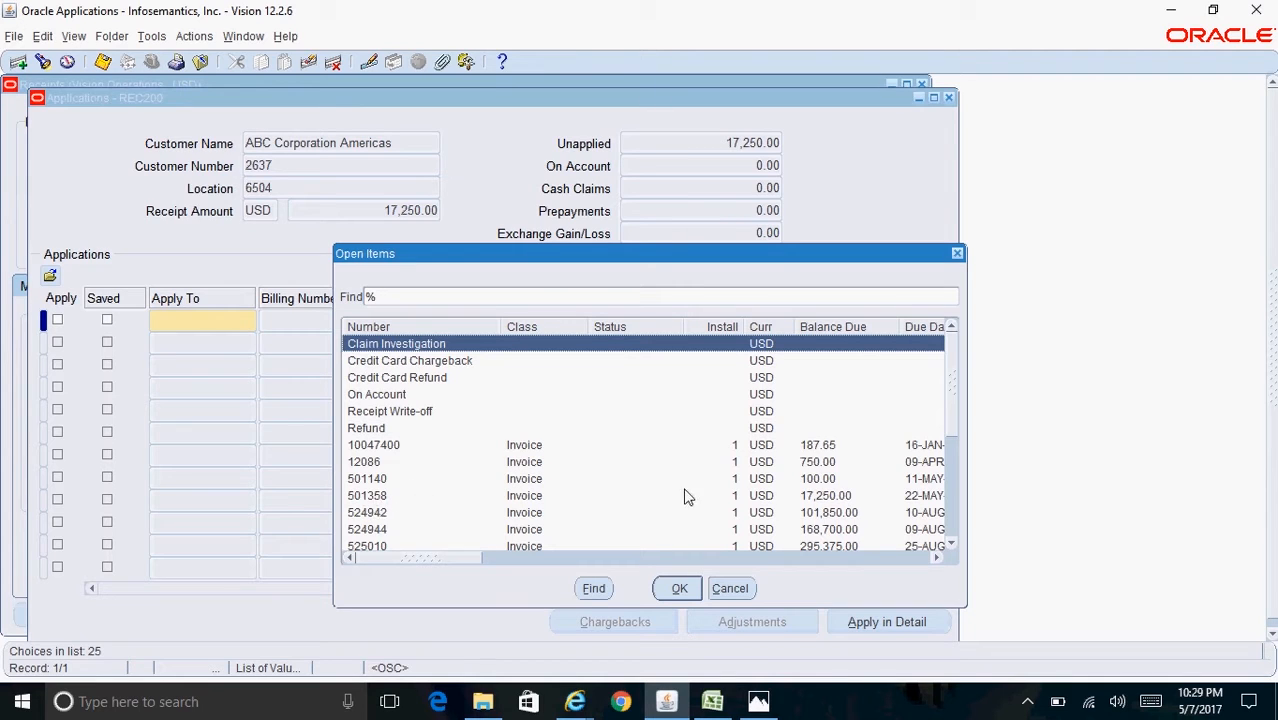
{"action": "left_click", "coordinate": [826, 497]}
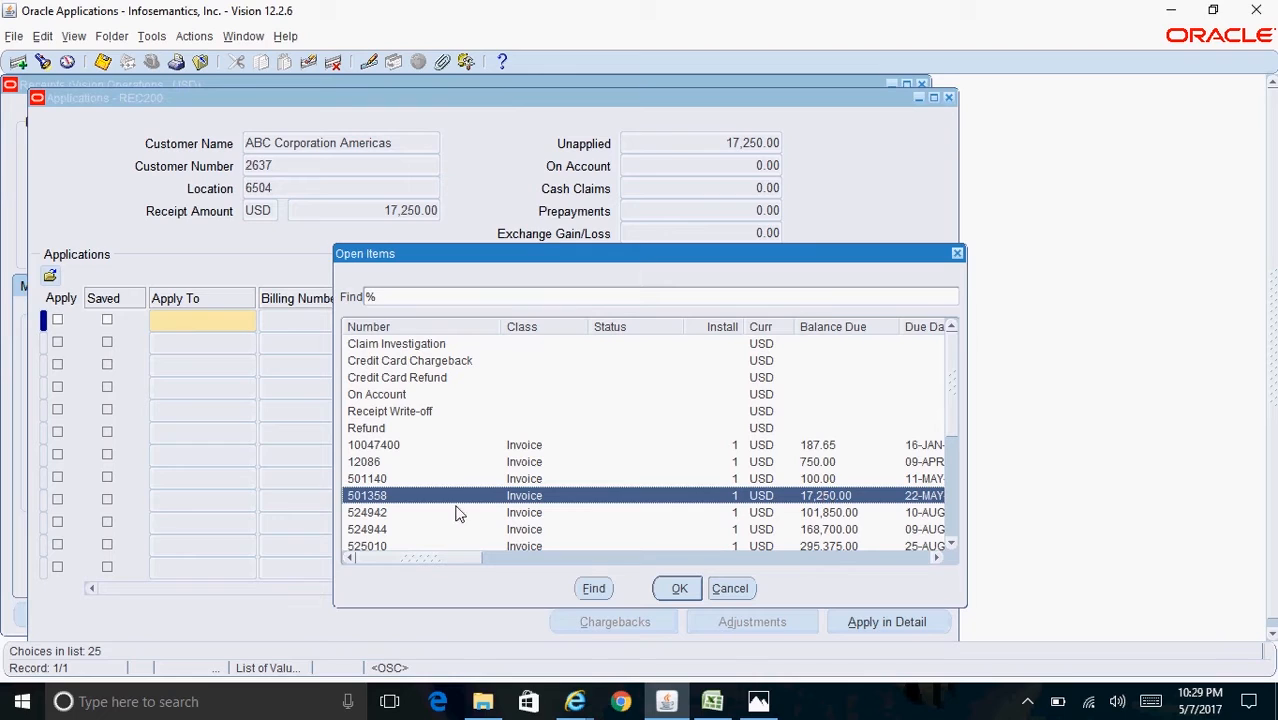
{"action": "left_click", "coordinate": [685, 589]}
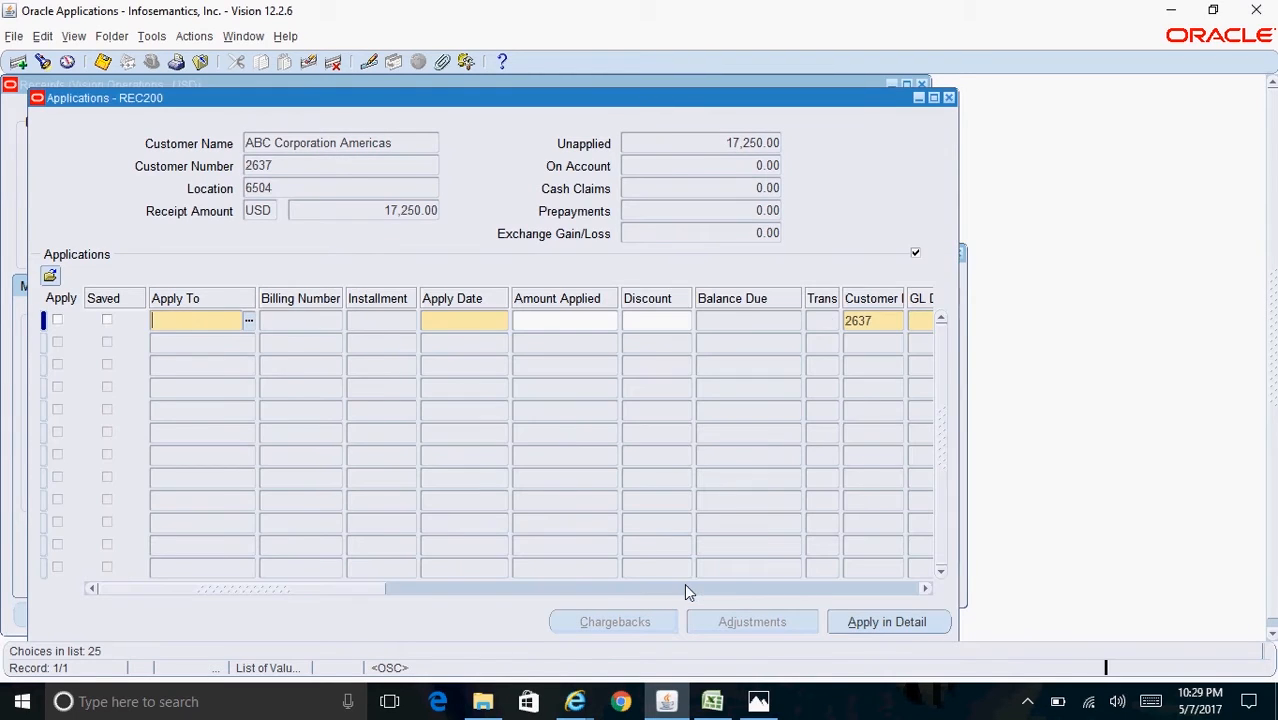
Step: Check the apply date and amount, save the invoice application, and close the application and receipt windows
{"action": "left_click", "coordinate": [483, 320]}
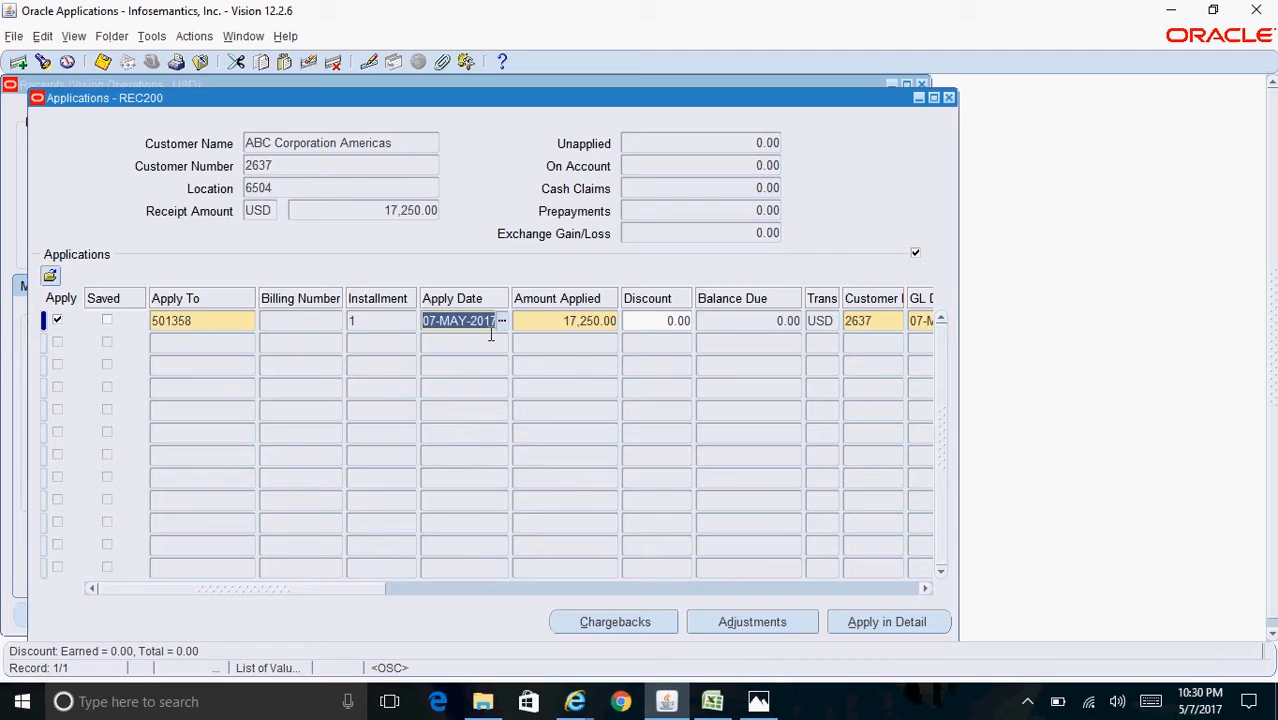
{"action": "left_click", "coordinate": [543, 320]}
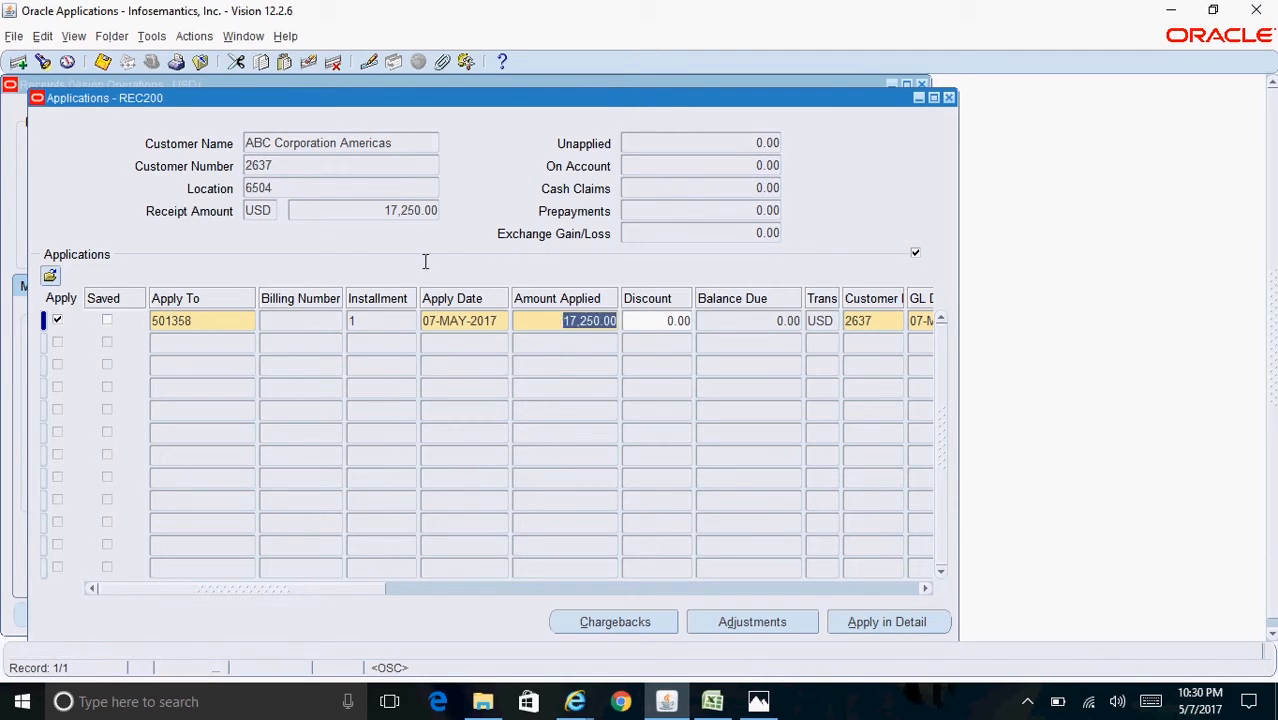
{"action": "left_click", "coordinate": [103, 62]}
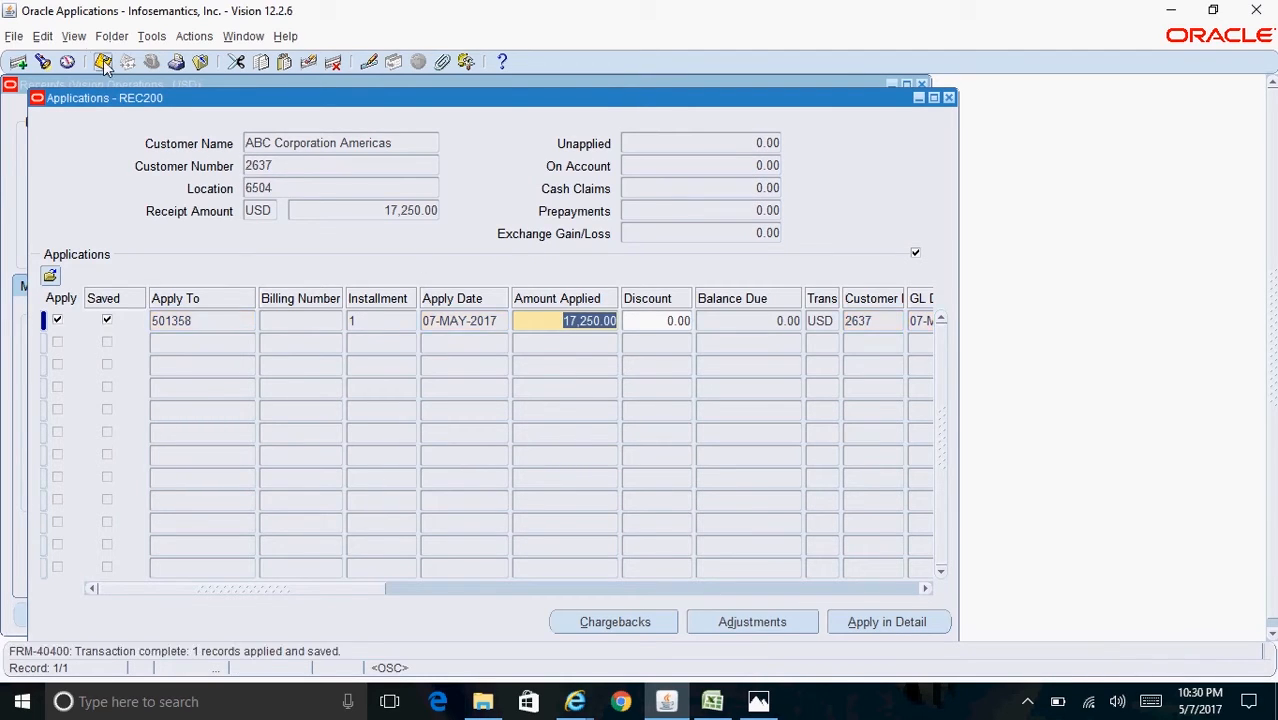
{"action": "left_click", "coordinate": [205, 320]}
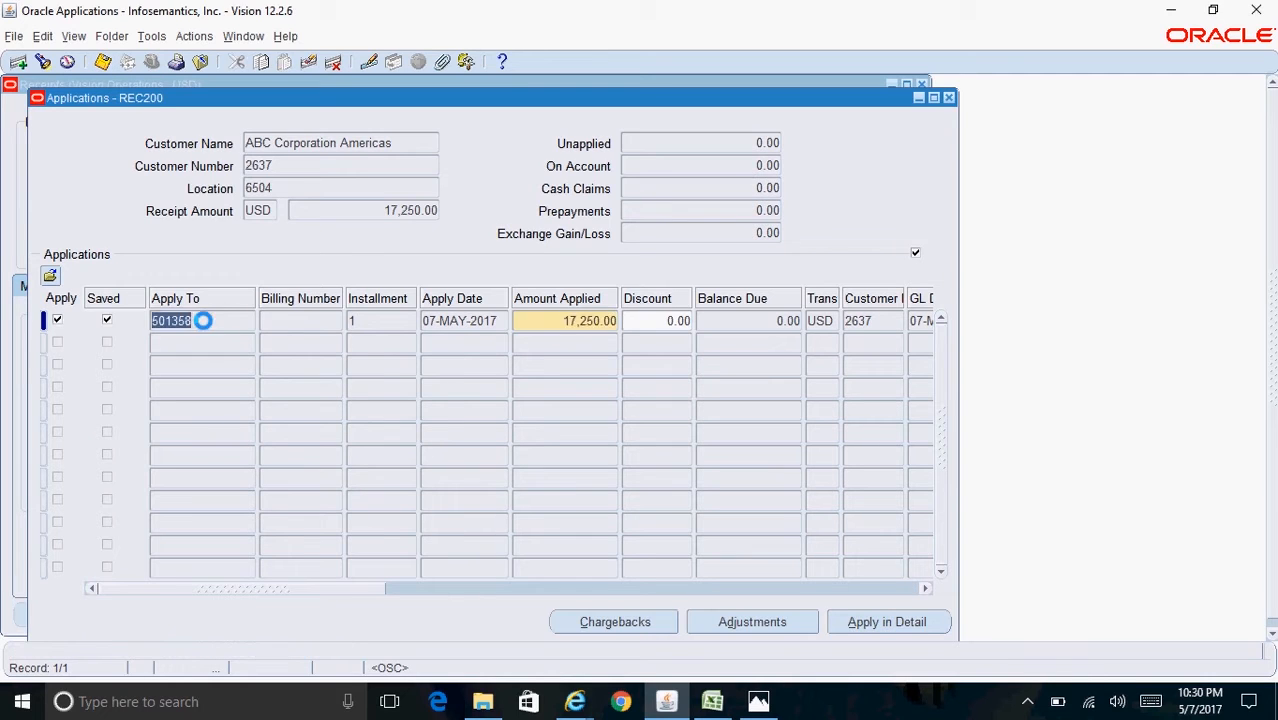
{"action": "left_click", "coordinate": [948, 98]}
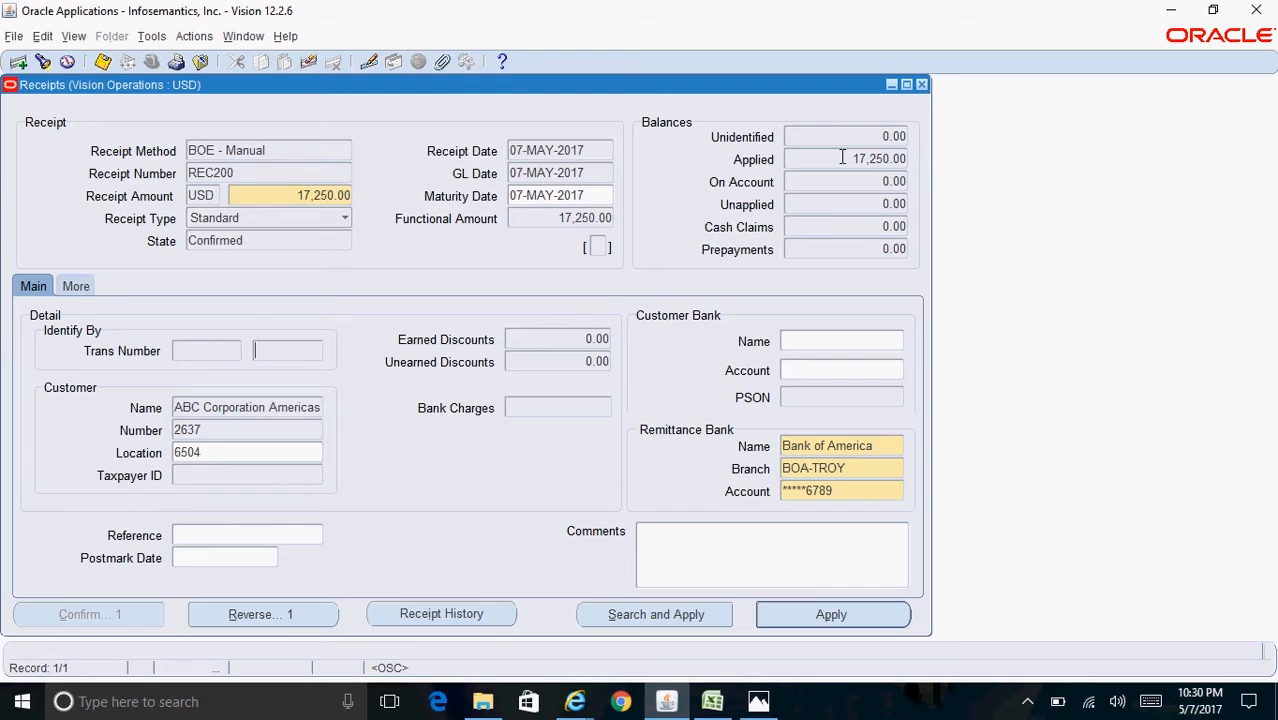
{"action": "left_click", "coordinate": [921, 86]}
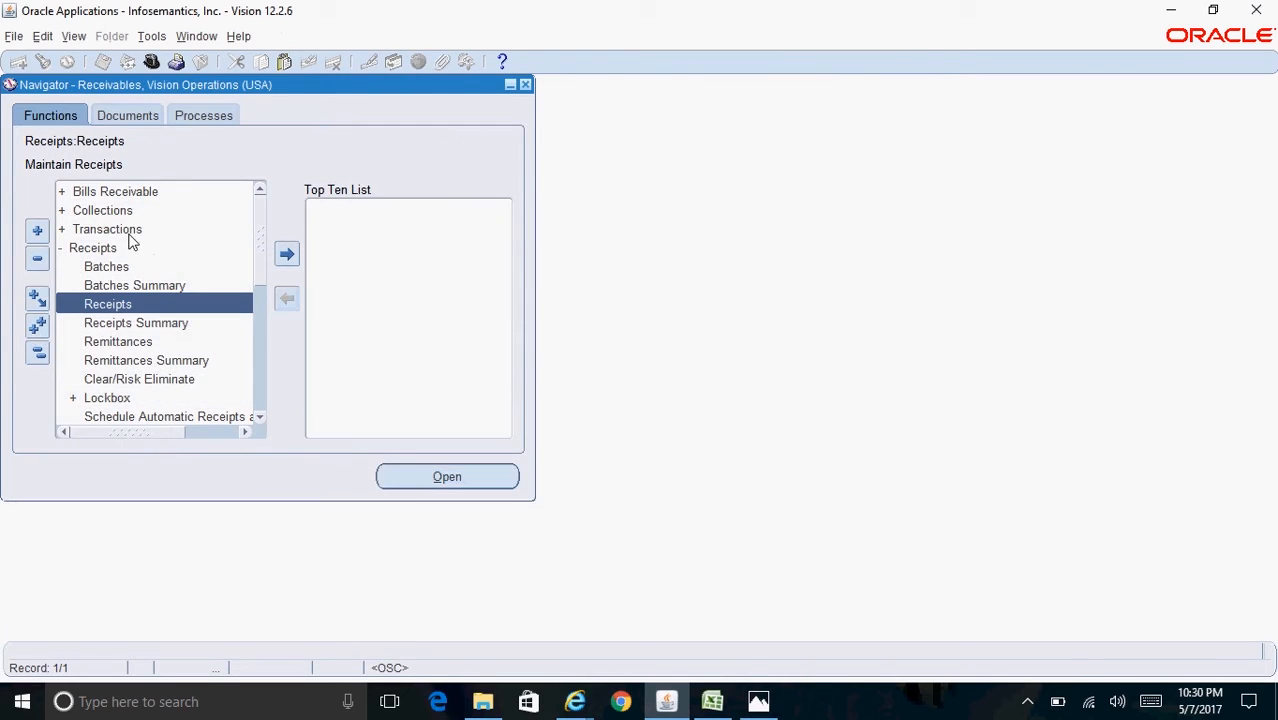
Step: Open the Transactions form and query transaction number 501358
{"action": "double_click", "coordinate": [128, 229]}
{"action": "double_click", "coordinate": [150, 249]}
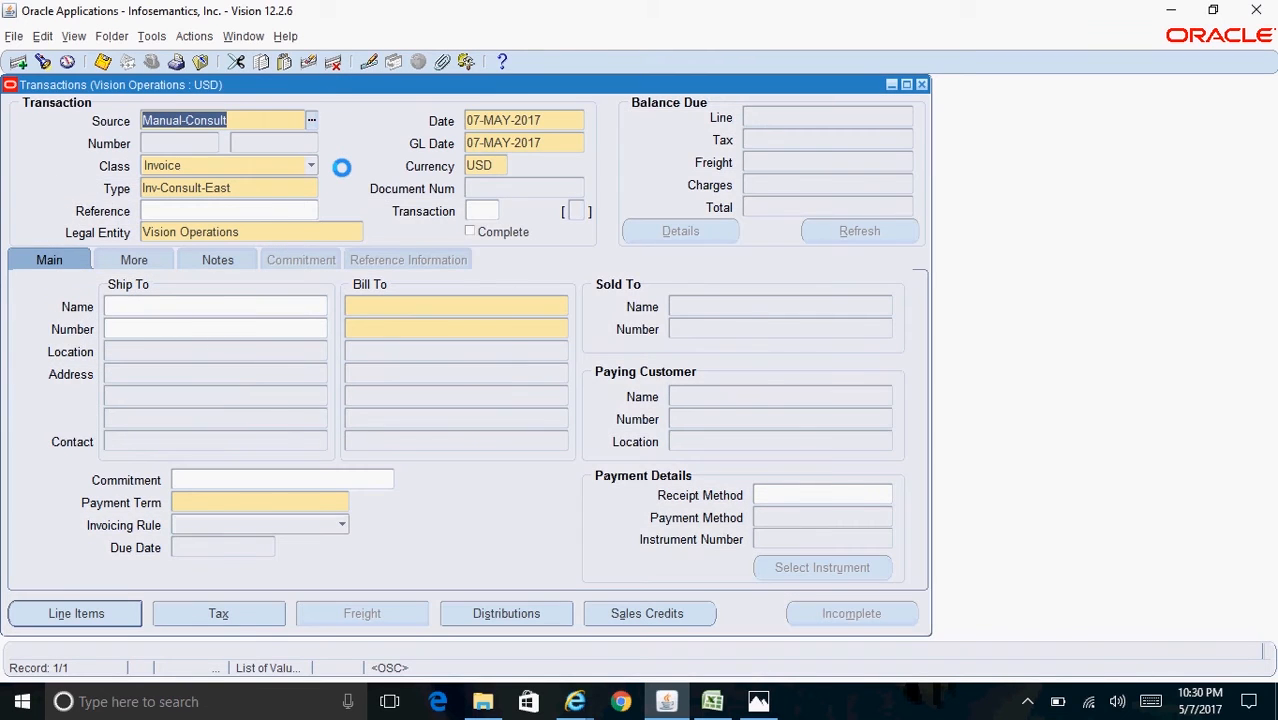
{"action": "key", "text": "F11"}
{"action": "left_click", "coordinate": [286, 145]}
{"action": "type", "text": "501358"}
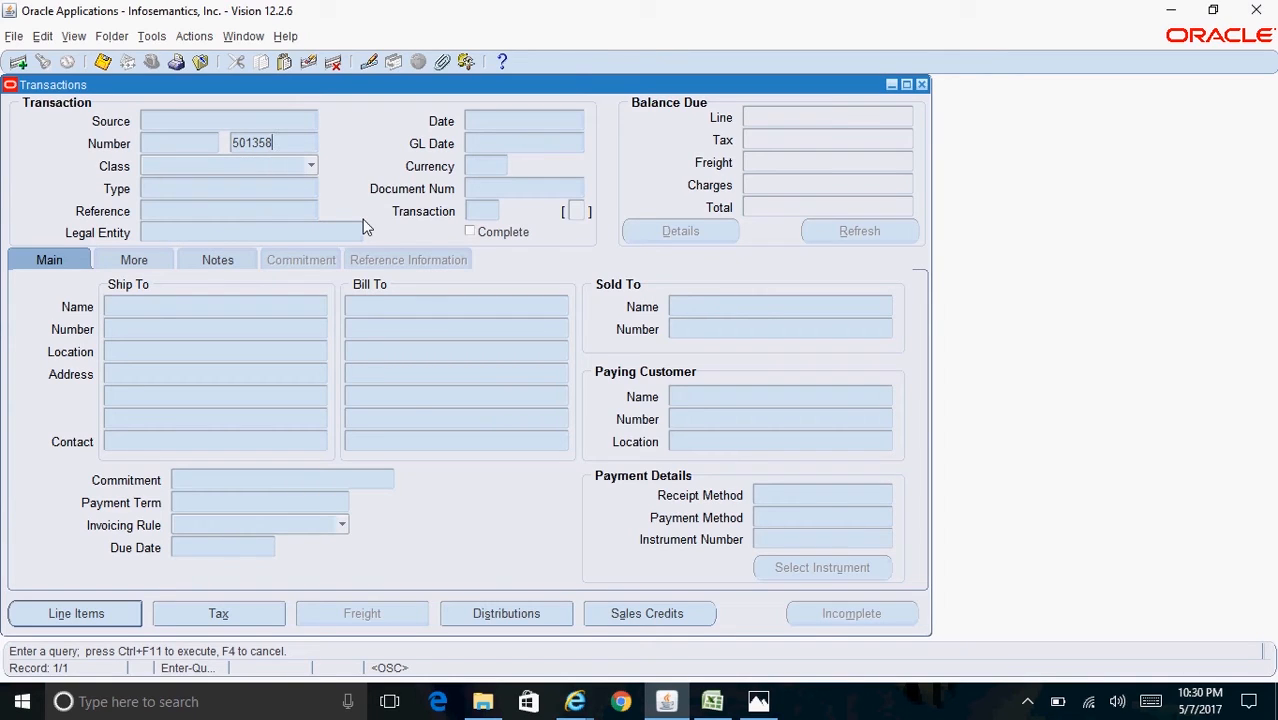
{"action": "key", "text": "ctrl+F11"}
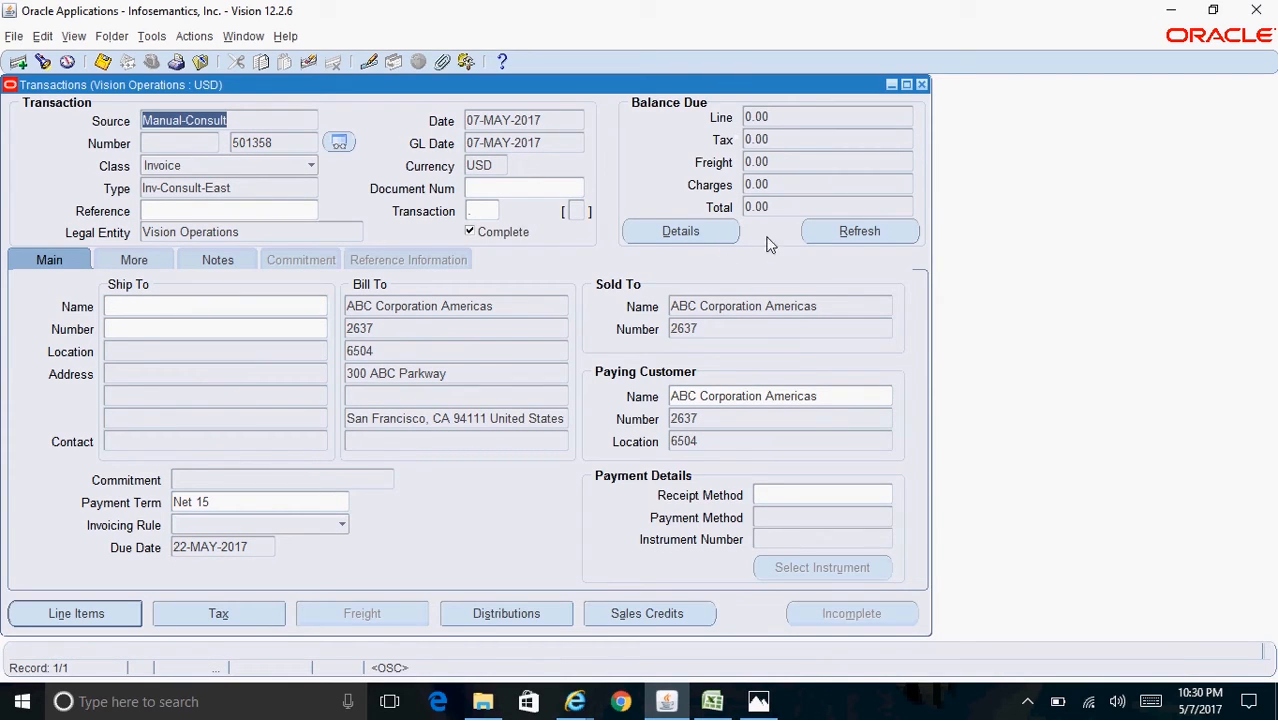
Step: Examine the line and tax receipt amounts in the invoice's balance details, and close the details
{"action": "left_click", "coordinate": [710, 234]}
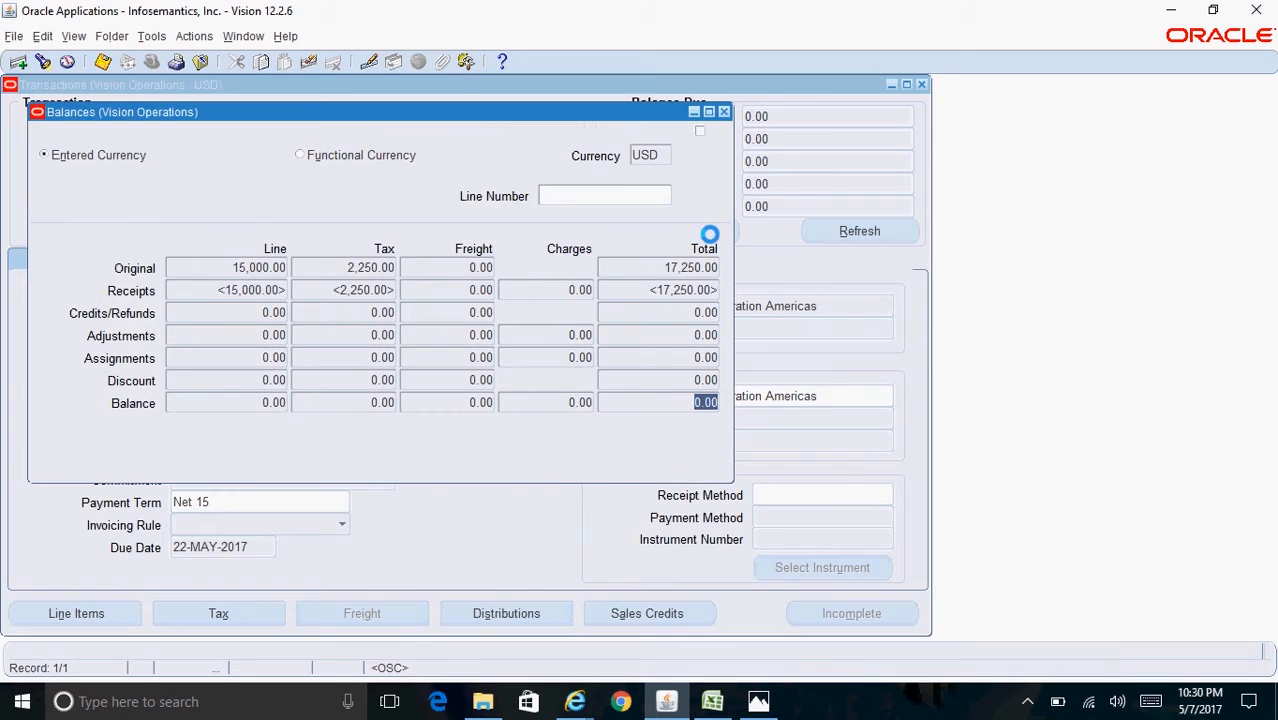
{"action": "left_click", "coordinate": [252, 290]}
{"action": "left_click", "coordinate": [348, 290]}
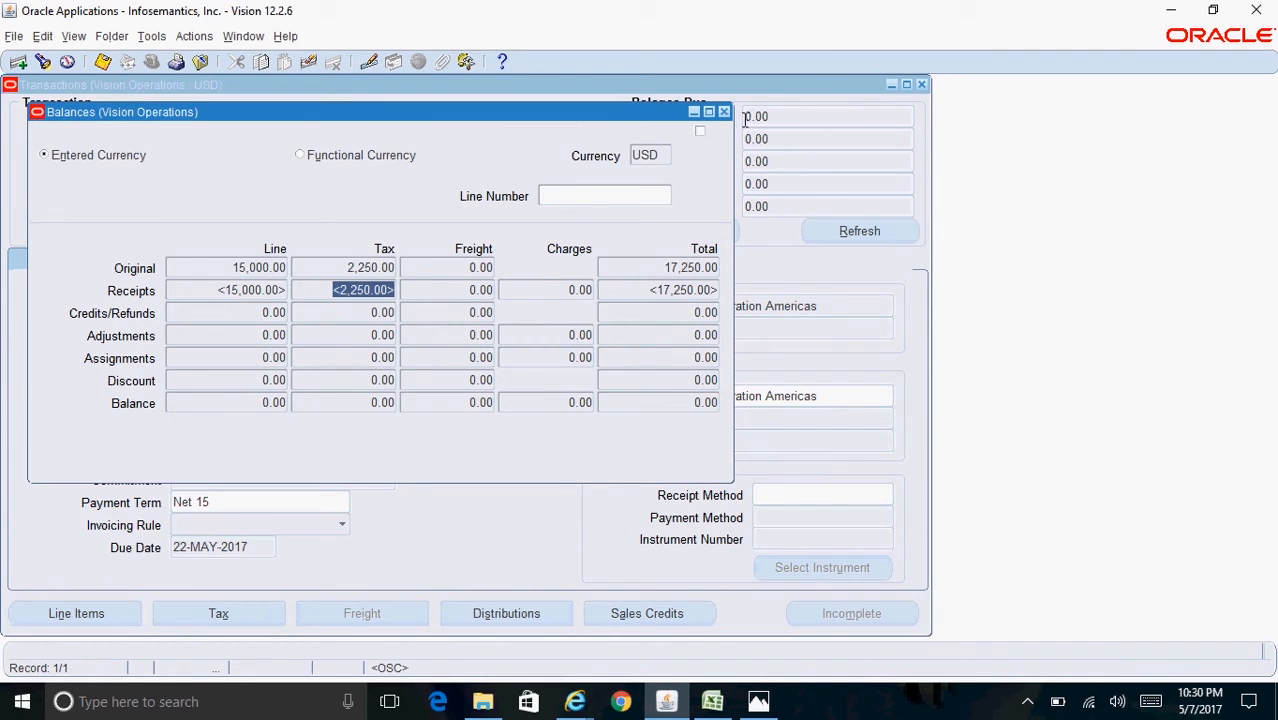
{"action": "left_click", "coordinate": [723, 112]}
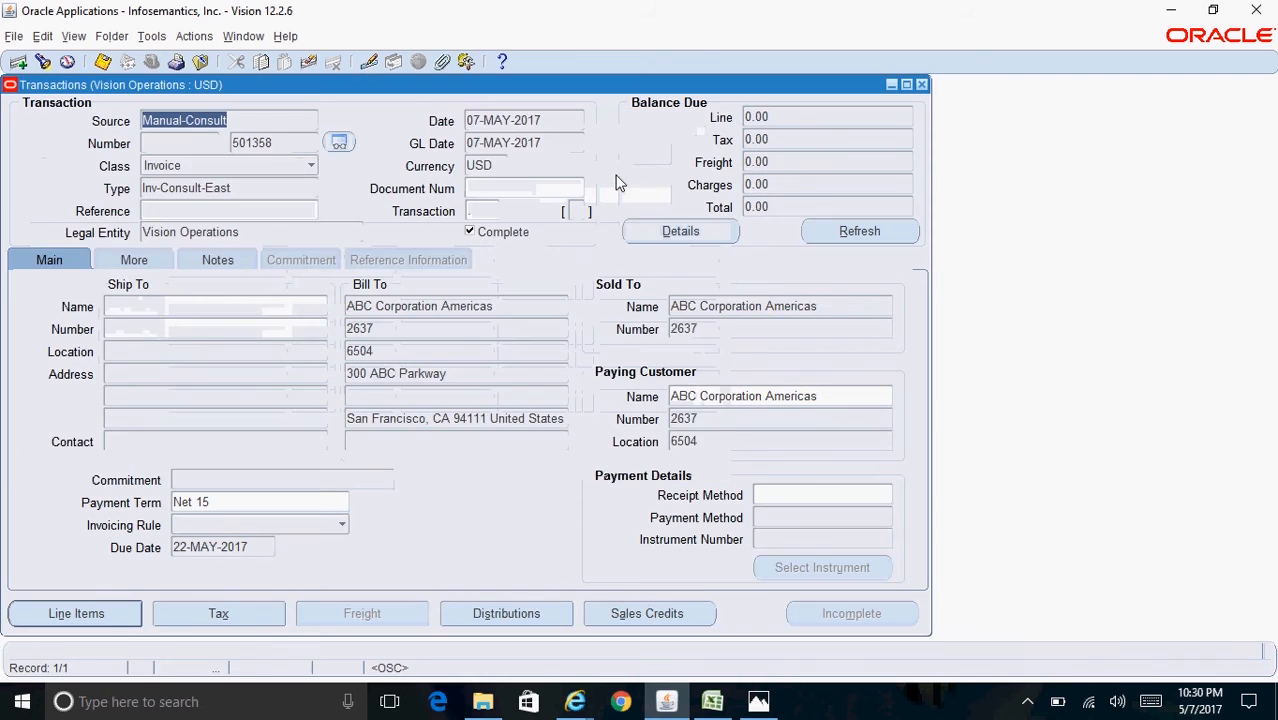
Step: View the activities of the invoice's installment and open the details of receipt REC200
{"action": "left_click", "coordinate": [193, 37]}
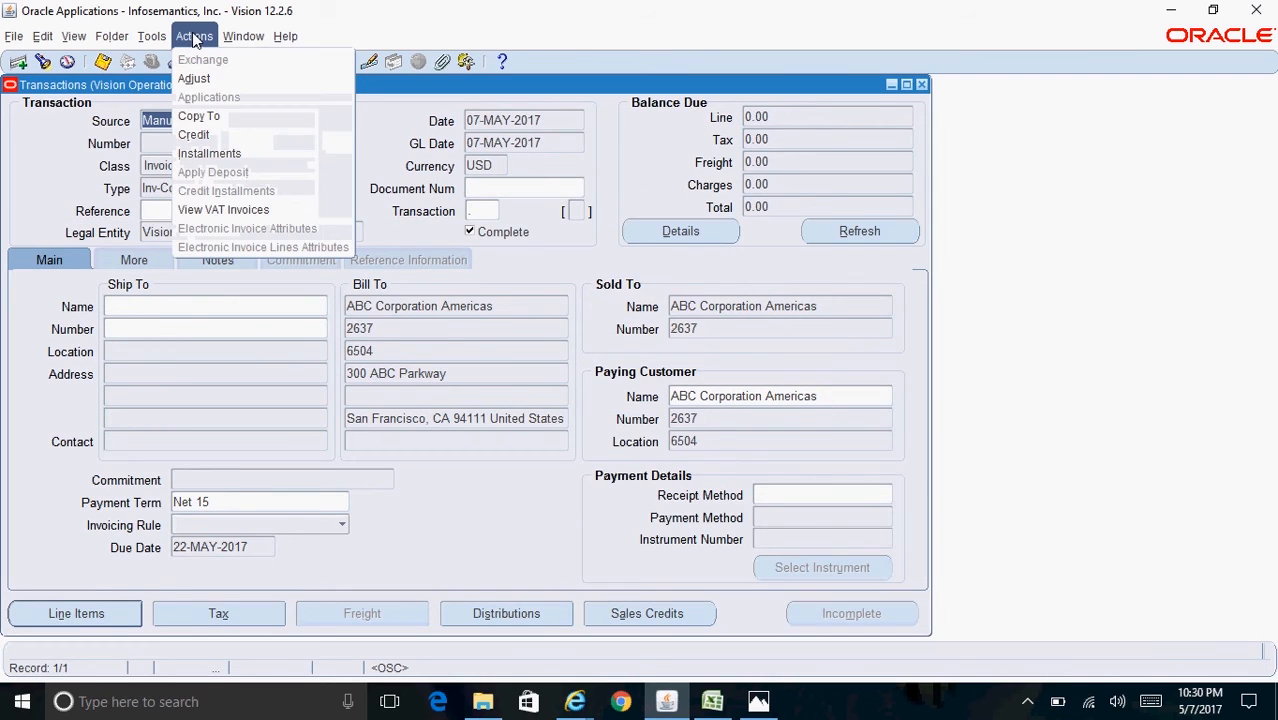
{"action": "left_click", "coordinate": [224, 160]}
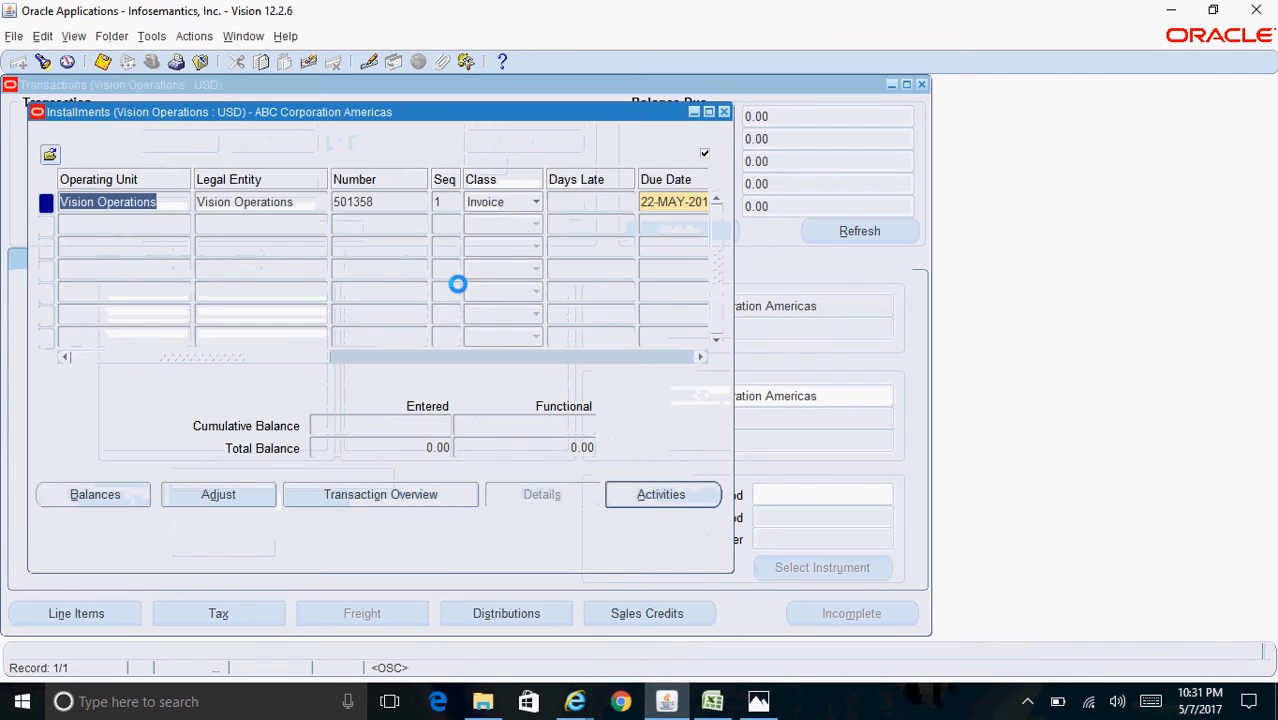
{"action": "left_click", "coordinate": [665, 497]}
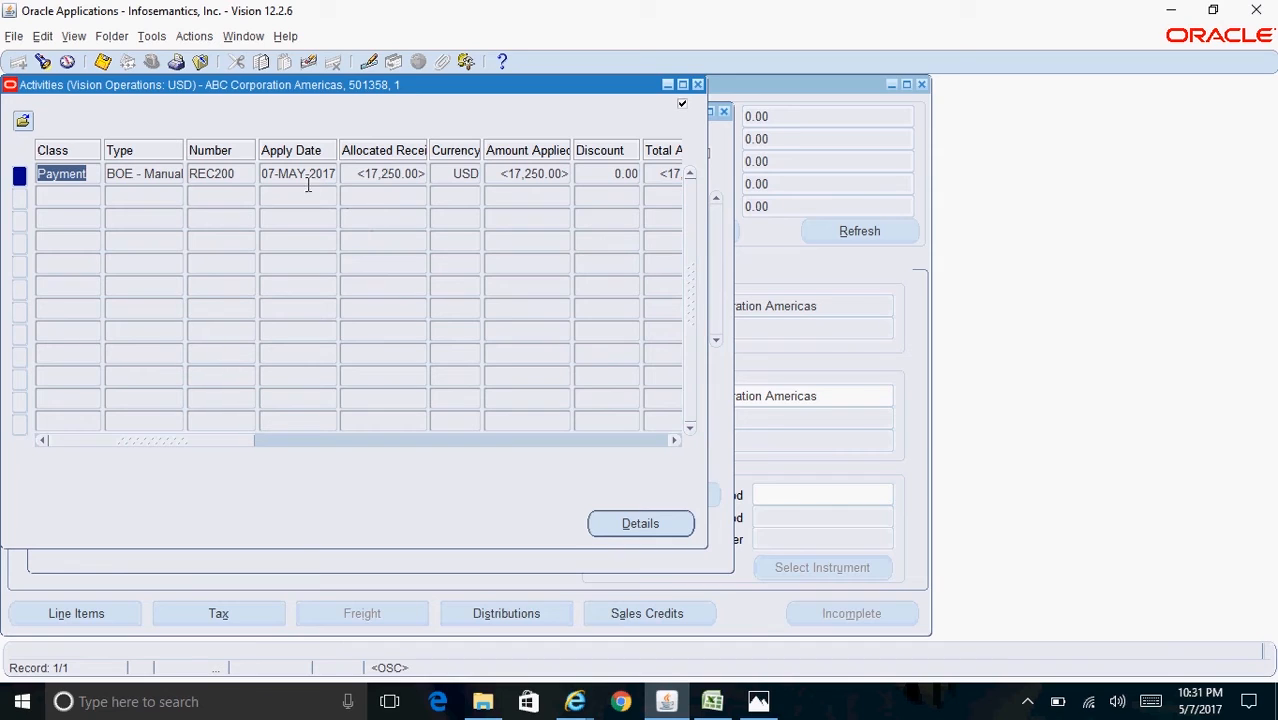
{"action": "left_click", "coordinate": [298, 174]}
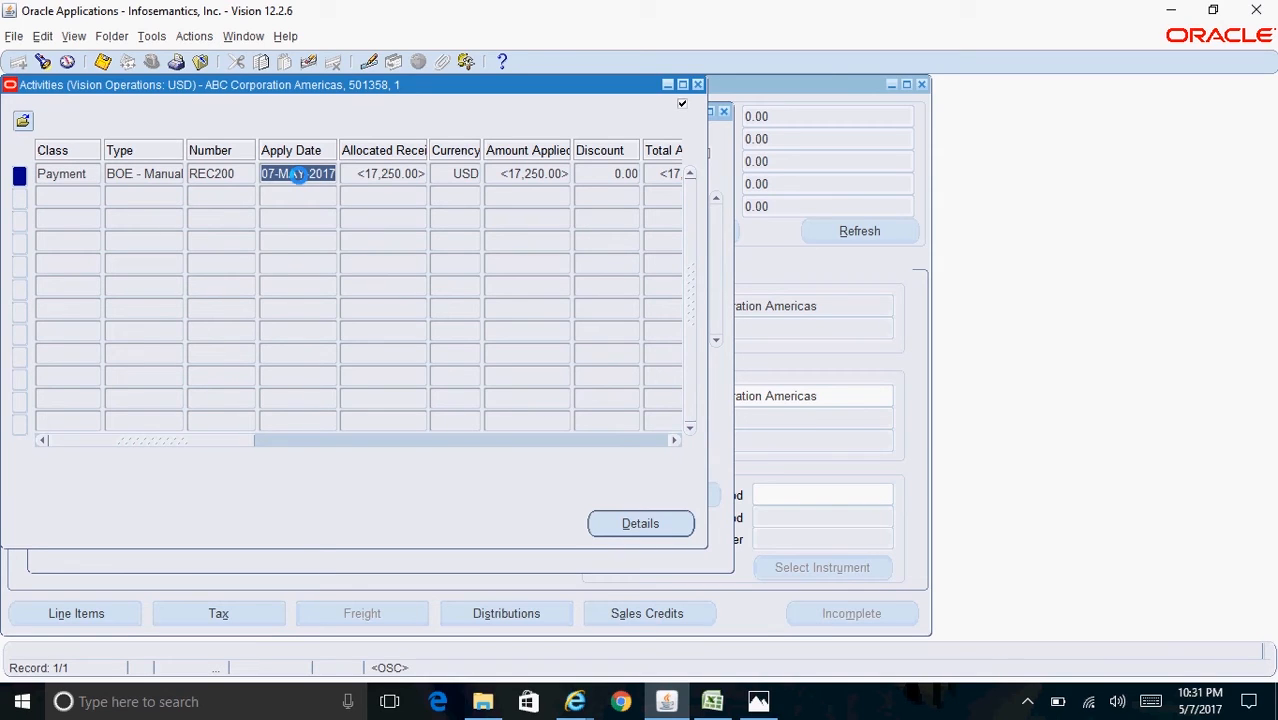
{"action": "left_click", "coordinate": [645, 522]}
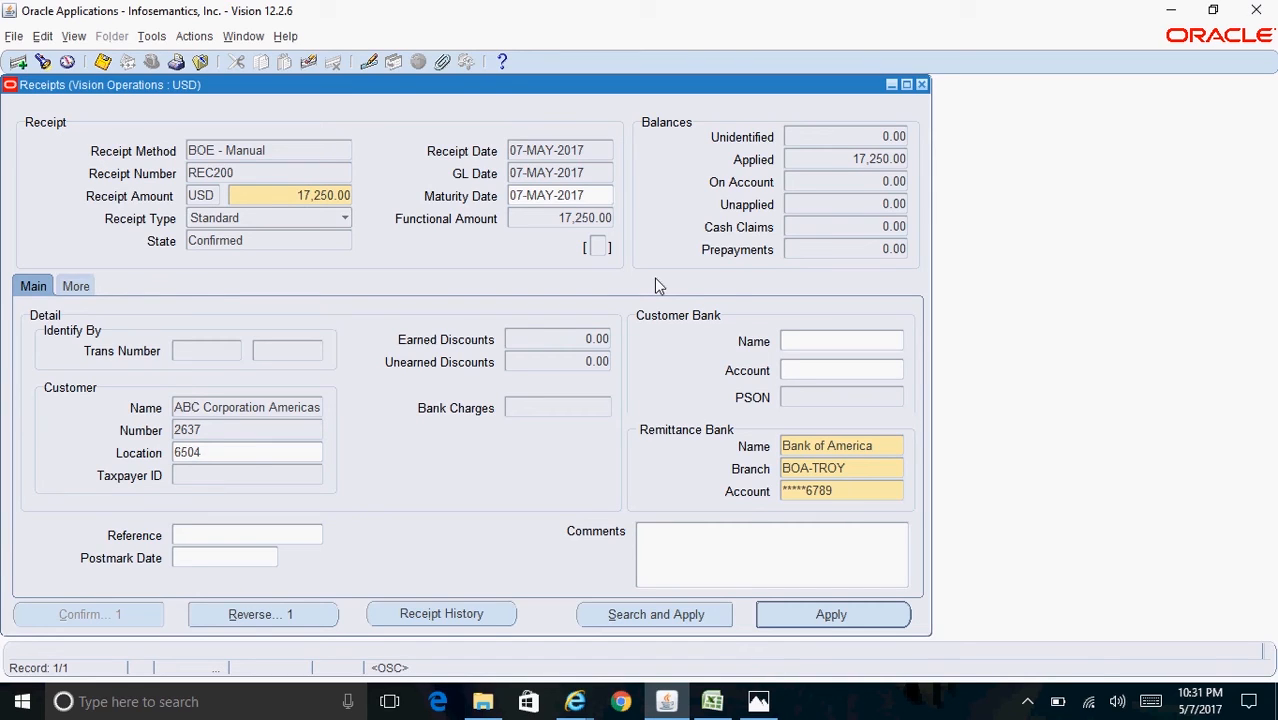
Step: Create draft accounting for receipt REC200 and dismiss the resulting note
{"action": "left_click", "coordinate": [190, 38]}
{"action": "left_click", "coordinate": [158, 40]}
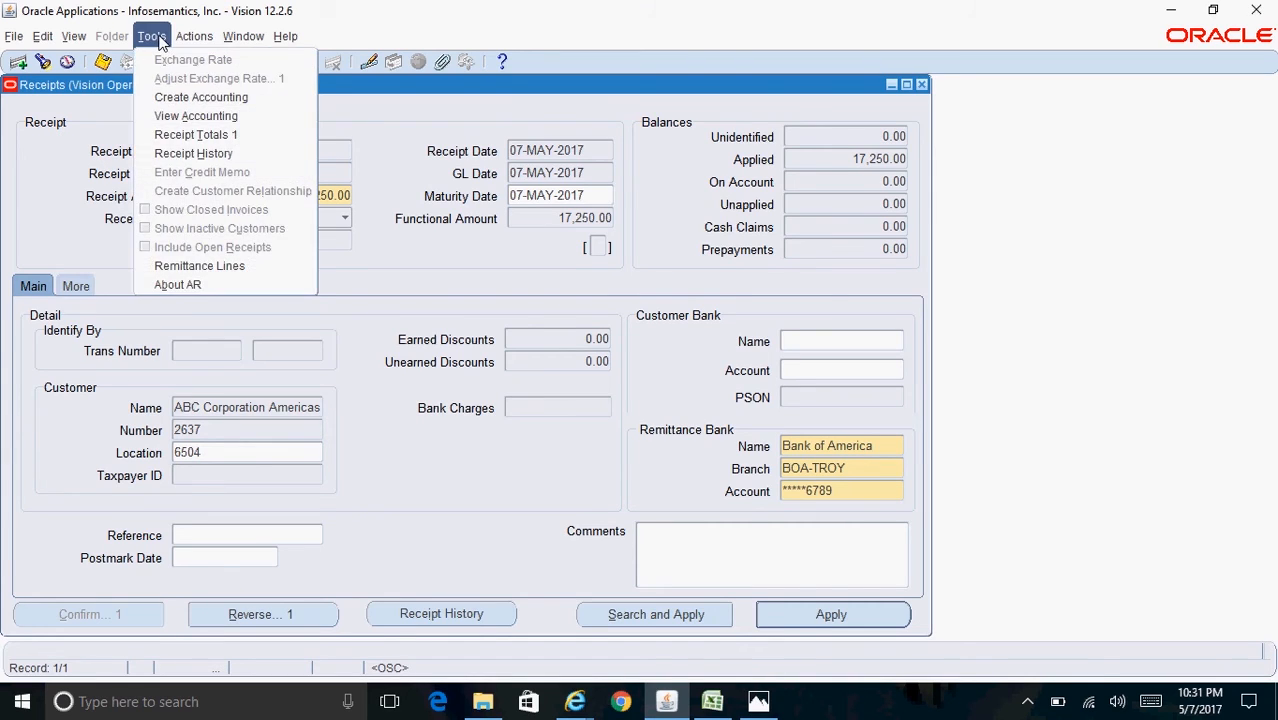
{"action": "left_click", "coordinate": [210, 97]}
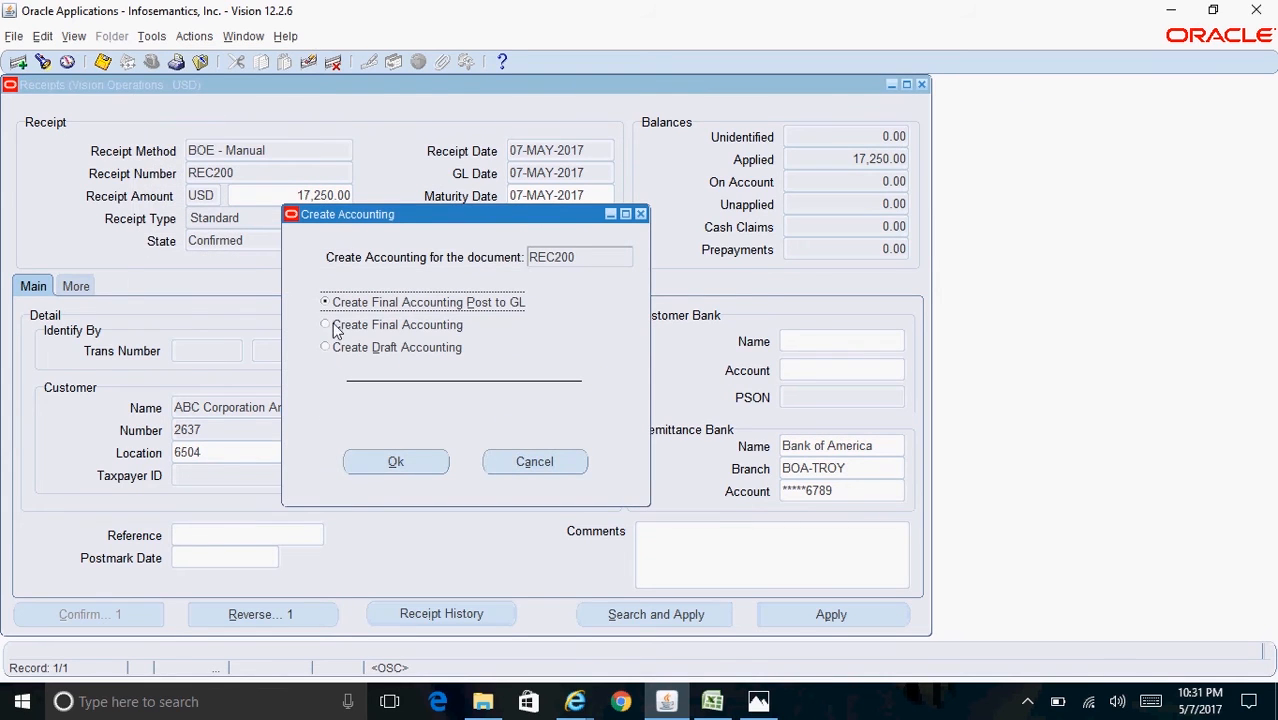
{"action": "left_click", "coordinate": [372, 352]}
{"action": "left_click", "coordinate": [425, 465]}
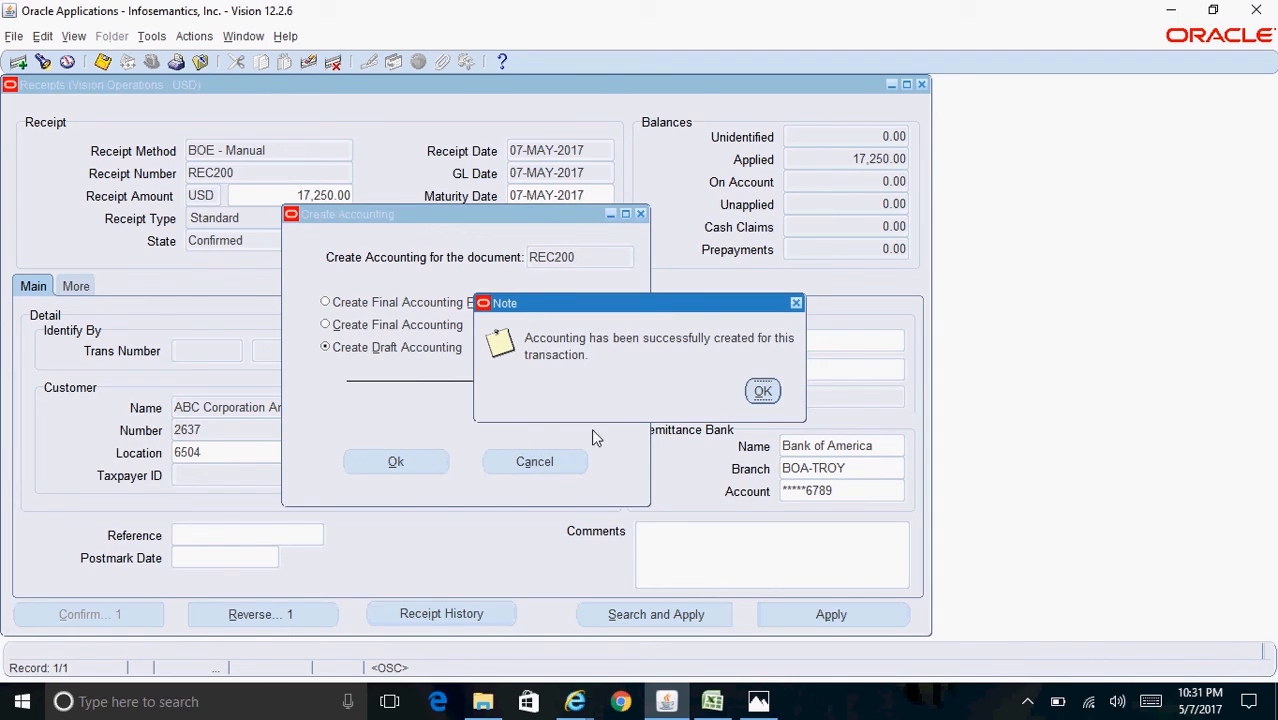
{"action": "left_click", "coordinate": [763, 391]}
Step: View the accounting of receipt REC200 and switch to the Subledger Journal Entry Lines page in Internet Explorer
{"action": "left_click", "coordinate": [195, 38]}
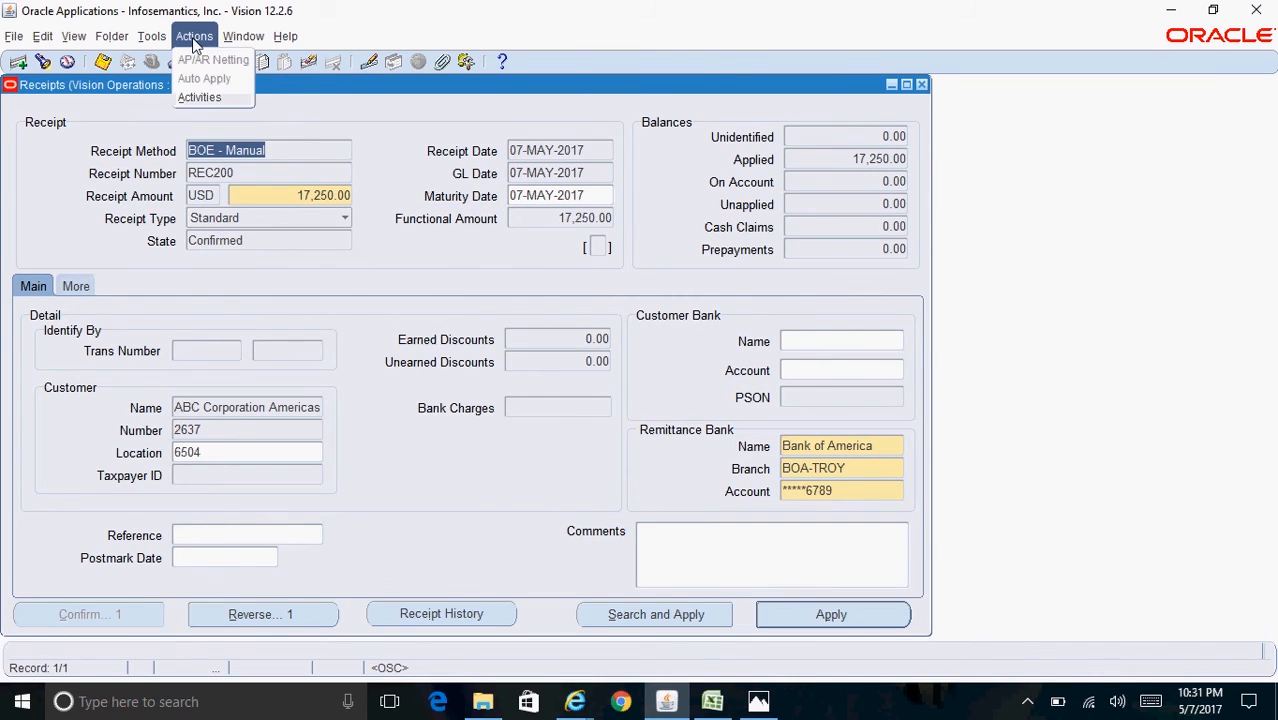
{"action": "left_click", "coordinate": [160, 38]}
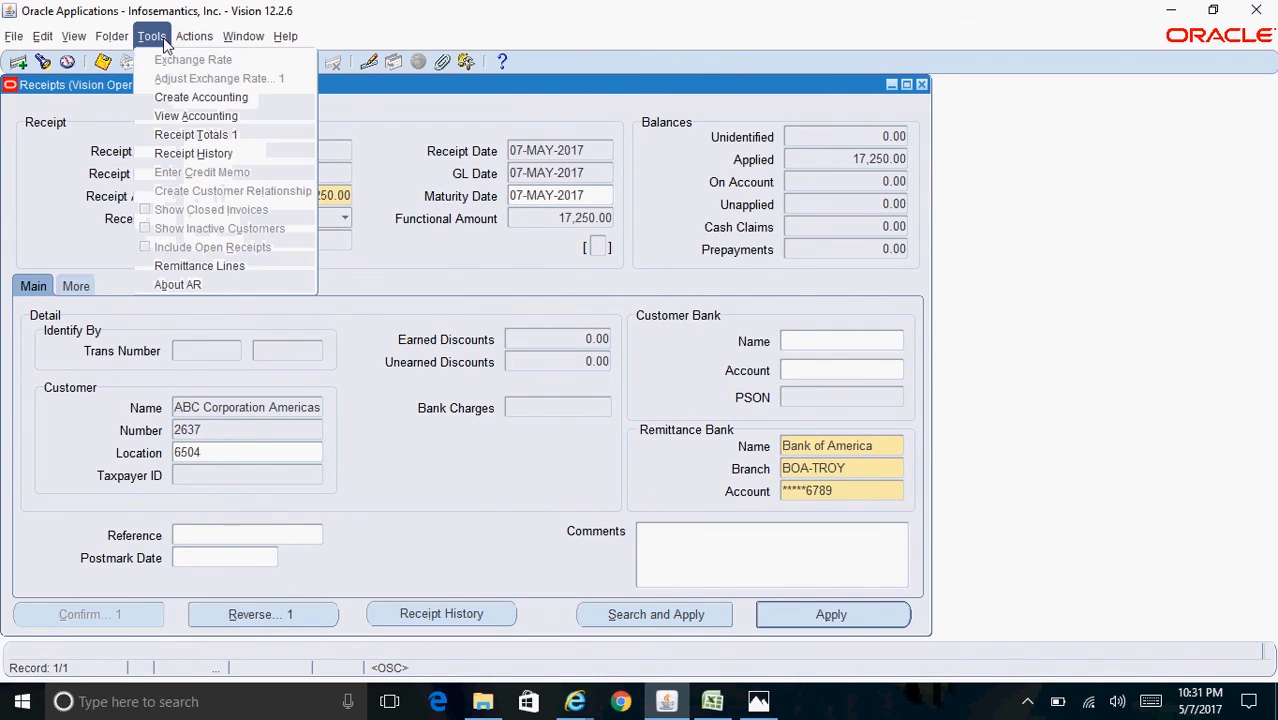
{"action": "left_click", "coordinate": [200, 118]}
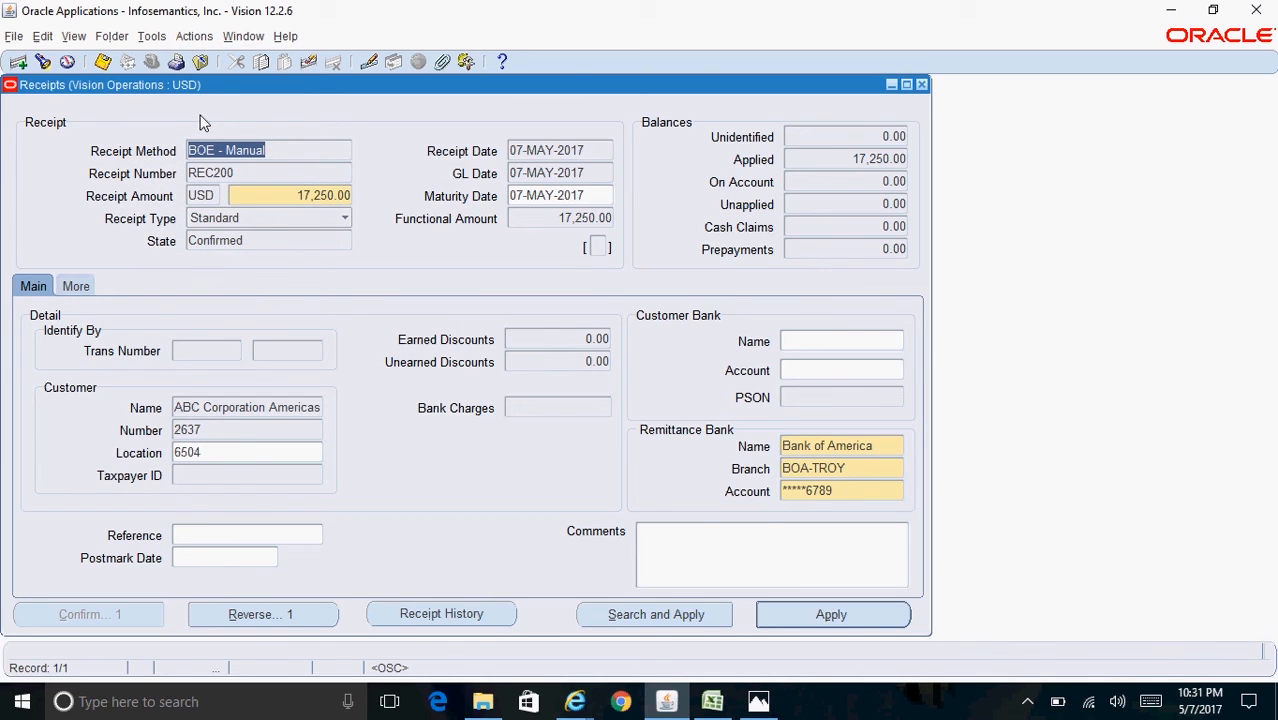
{"action": "left_click", "coordinate": [576, 705]}
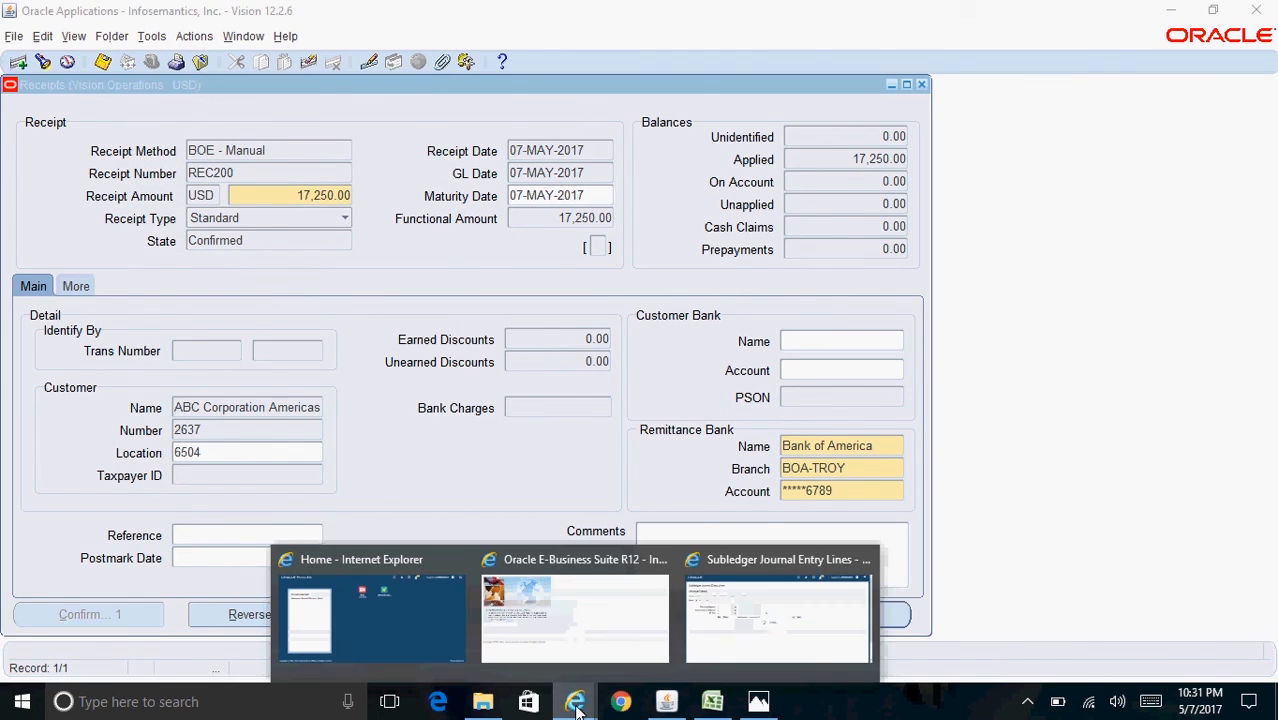
{"action": "left_click", "coordinate": [718, 647]}
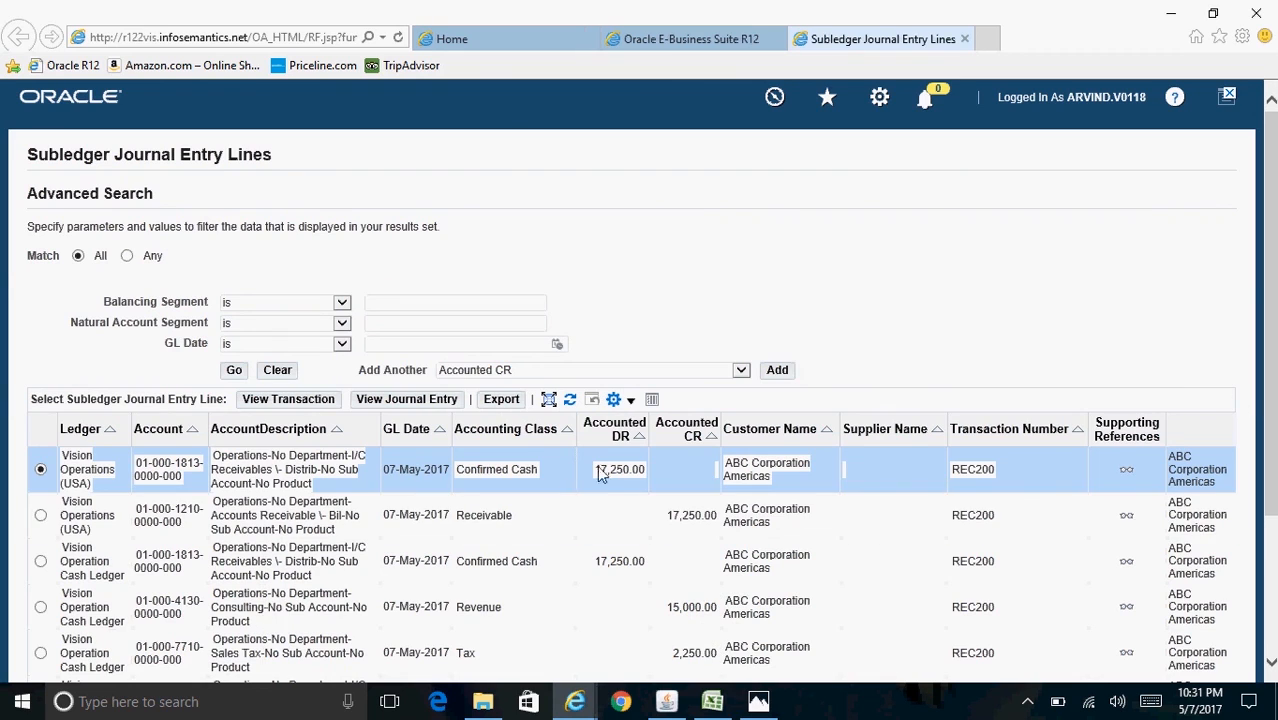
Step: Open the journal entry of the selected Confirmed Cash line and examine its header, lines and accounted amounts
{"action": "left_click", "coordinate": [426, 402]}
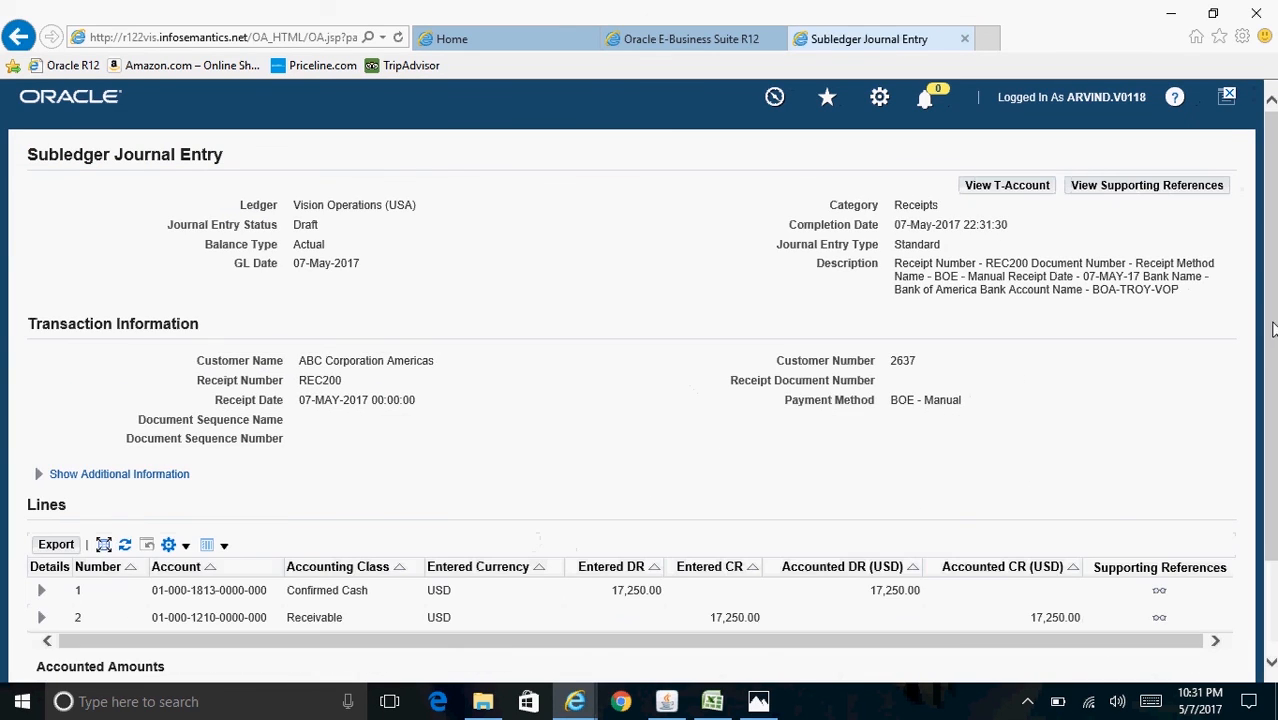
{"action": "scroll", "coordinate": [1273, 330], "scroll_direction": "down", "scroll_amount": 2}
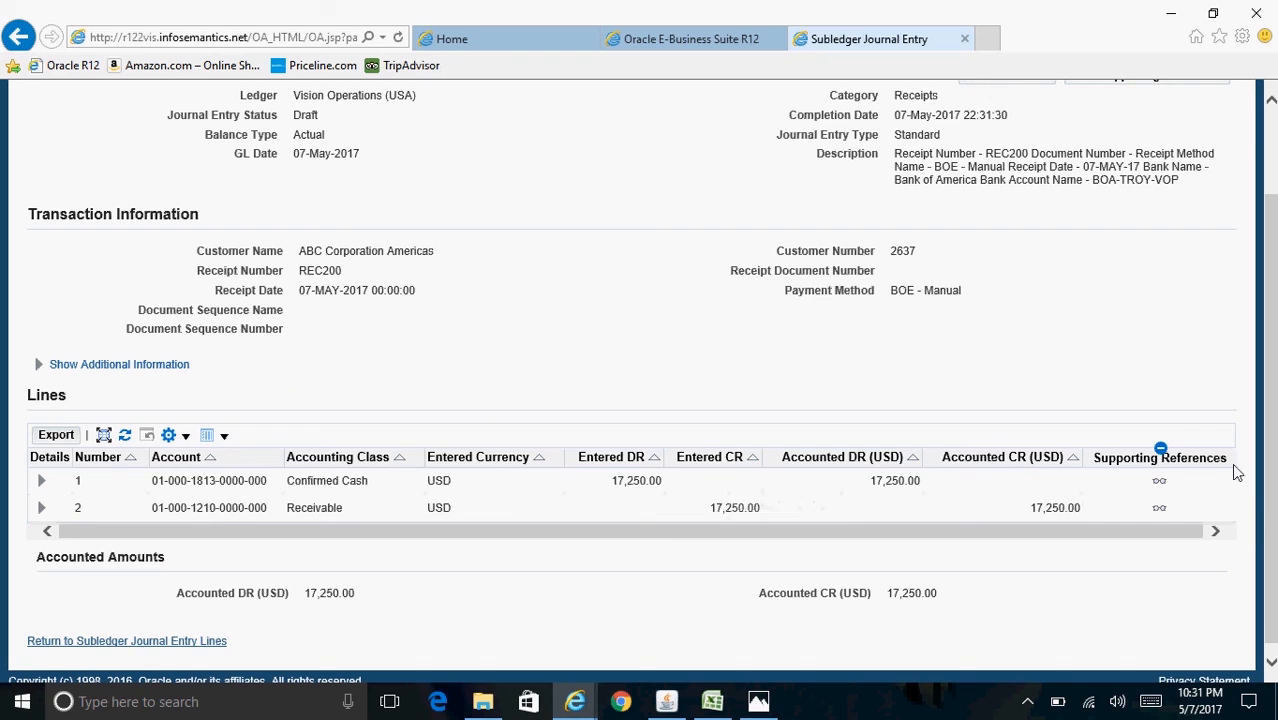
{"action": "scroll", "coordinate": [1271, 505], "scroll_direction": "up", "scroll_amount": 2}
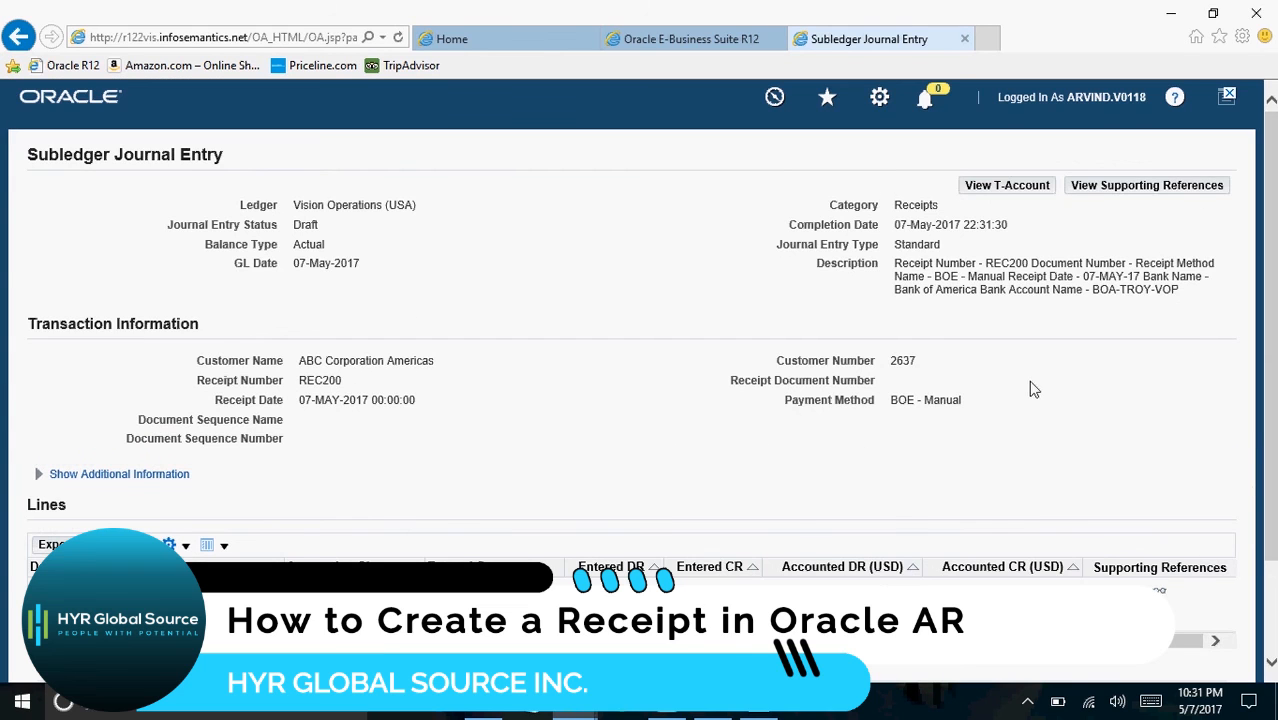